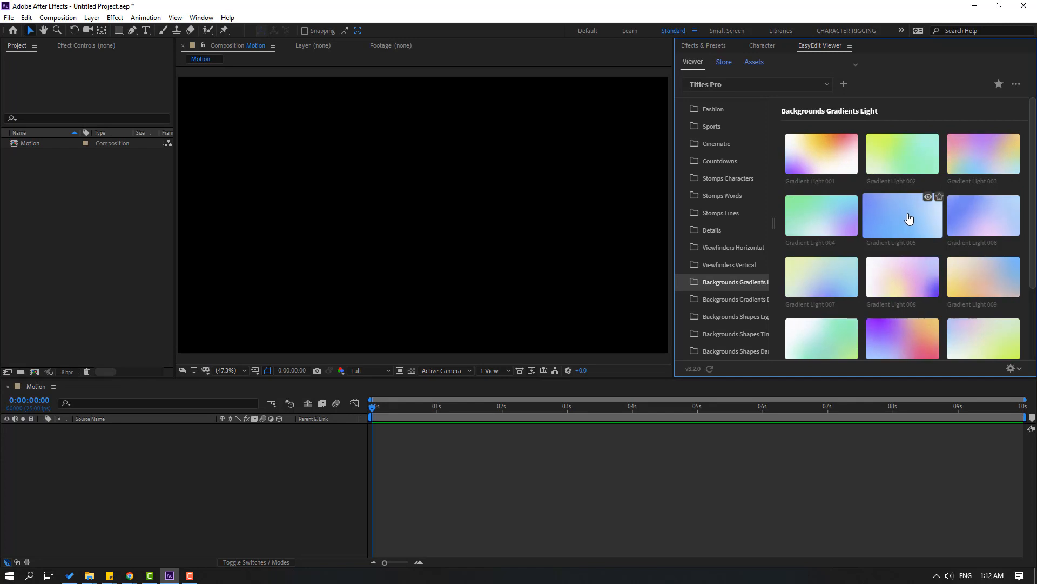
Add the Gradient Light 005 background to the Motion composition and preview its opening transition
left_click(906, 217)
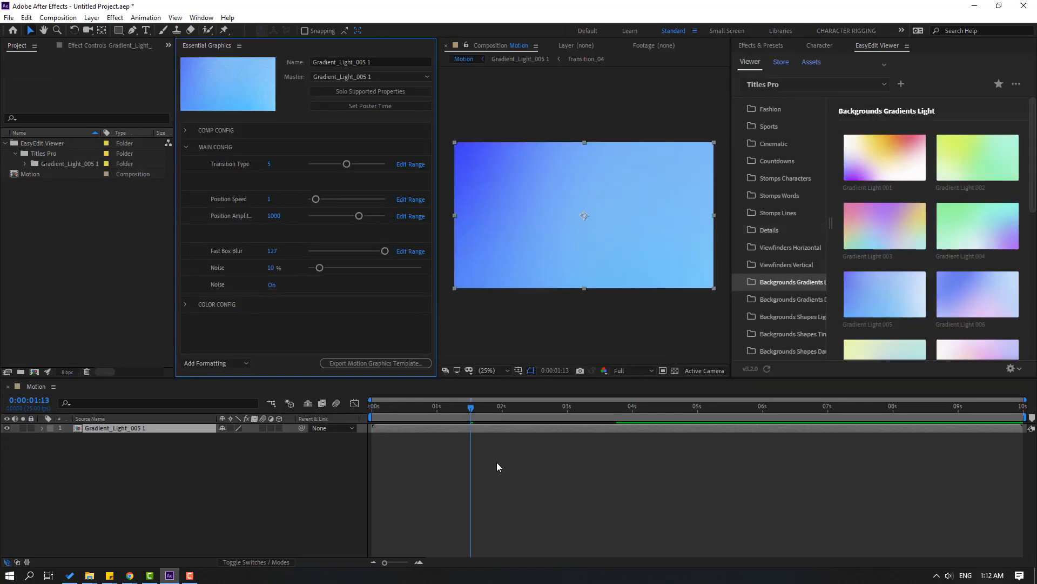
left_click(497, 463)
left_click_drag(470, 409, 416, 416)
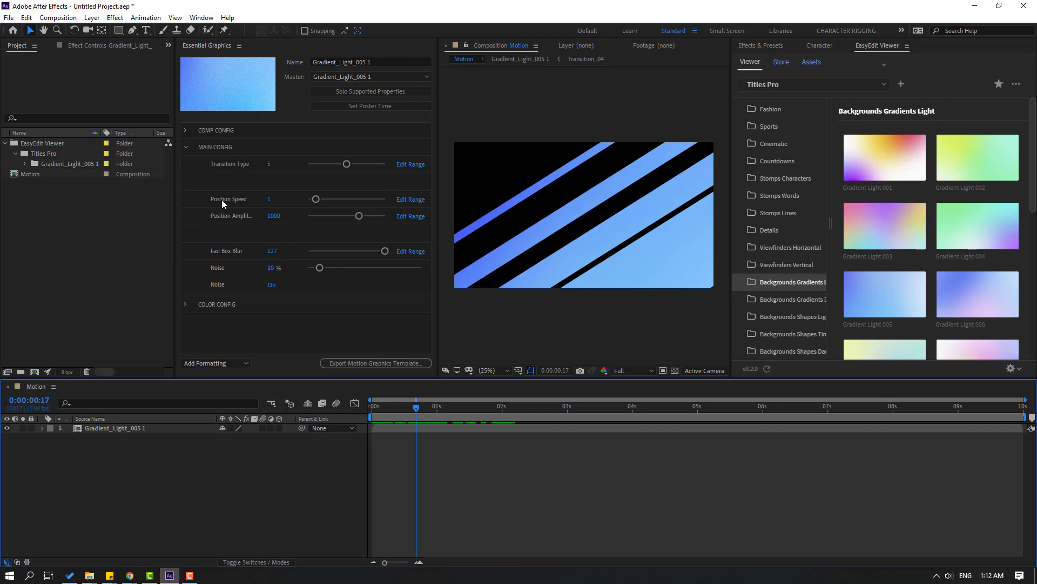
Set the gradient background's Transition Type to 1 and preview its opening frames
left_click(270, 164)
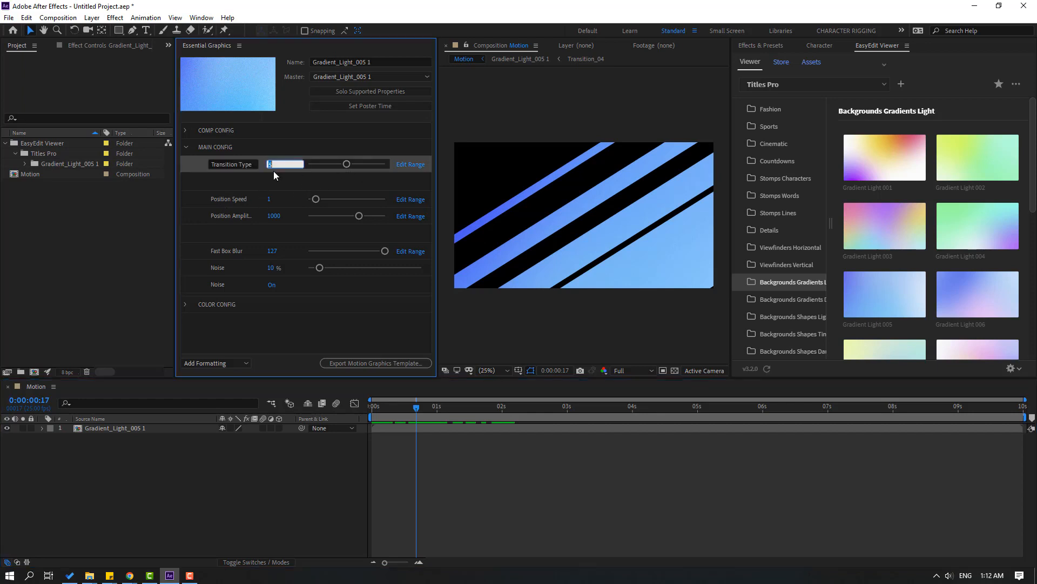
type("1")
left_click(482, 501)
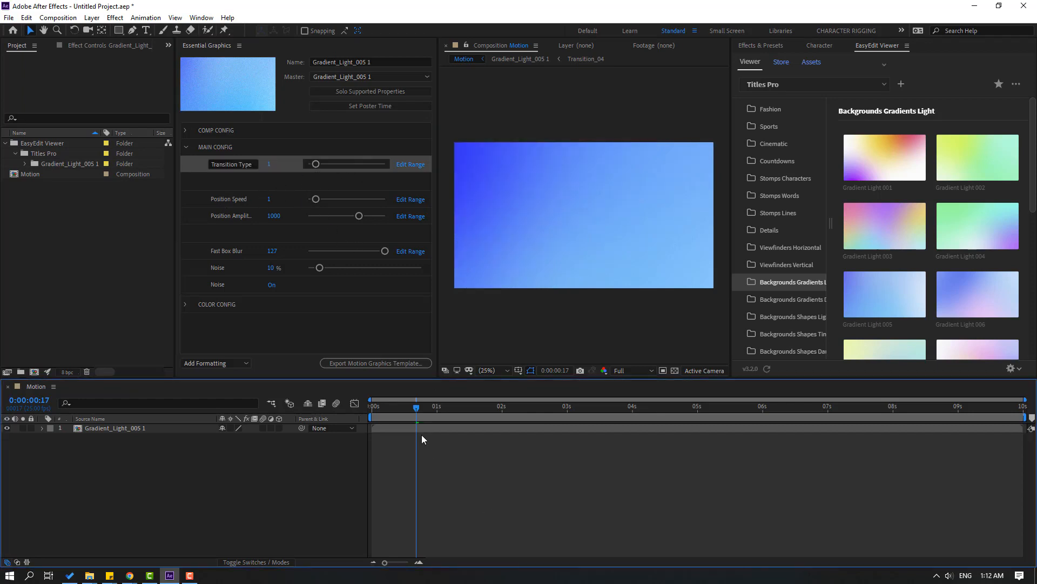
mouse_move(416, 408)
left_mouse_down()
mouse_move(369, 413)
mouse_move(409, 416)
mouse_move(397, 417)
left_mouse_up()
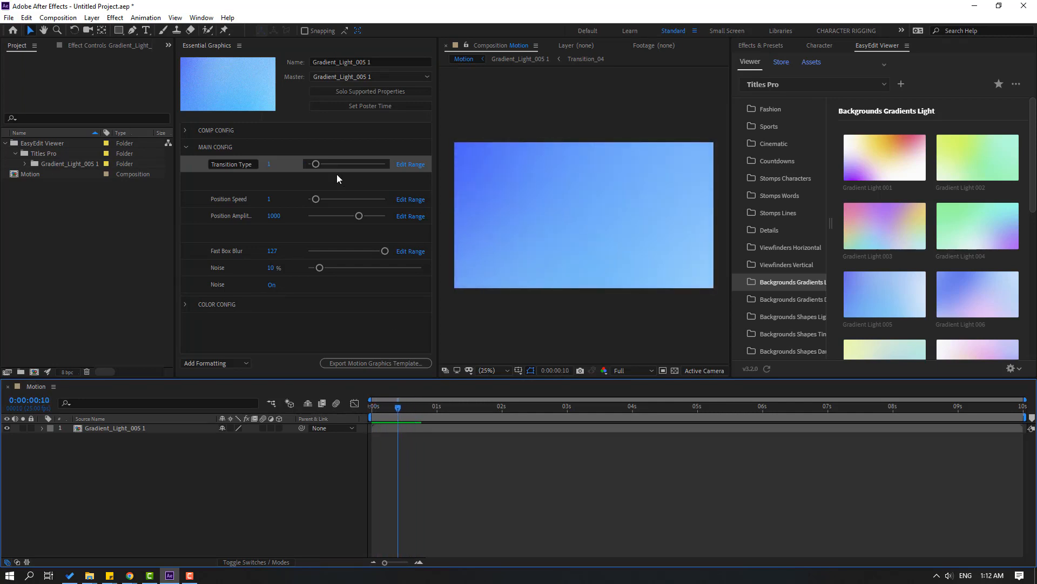
Set the gradient background's Transition Type to 10 and preview the opening
left_click_drag(315, 166, 383, 168)
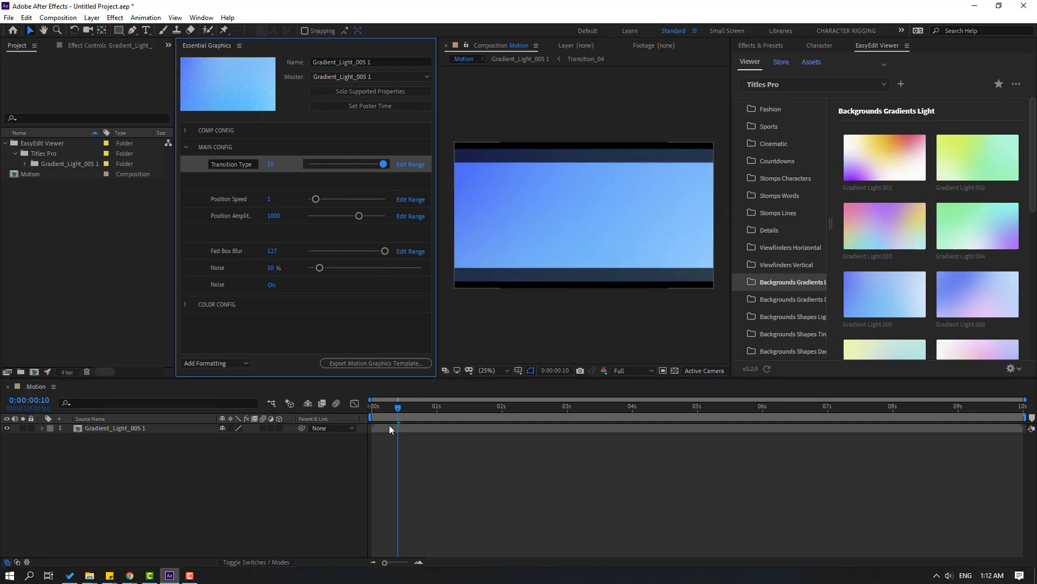
left_click_drag(381, 408, 419, 415)
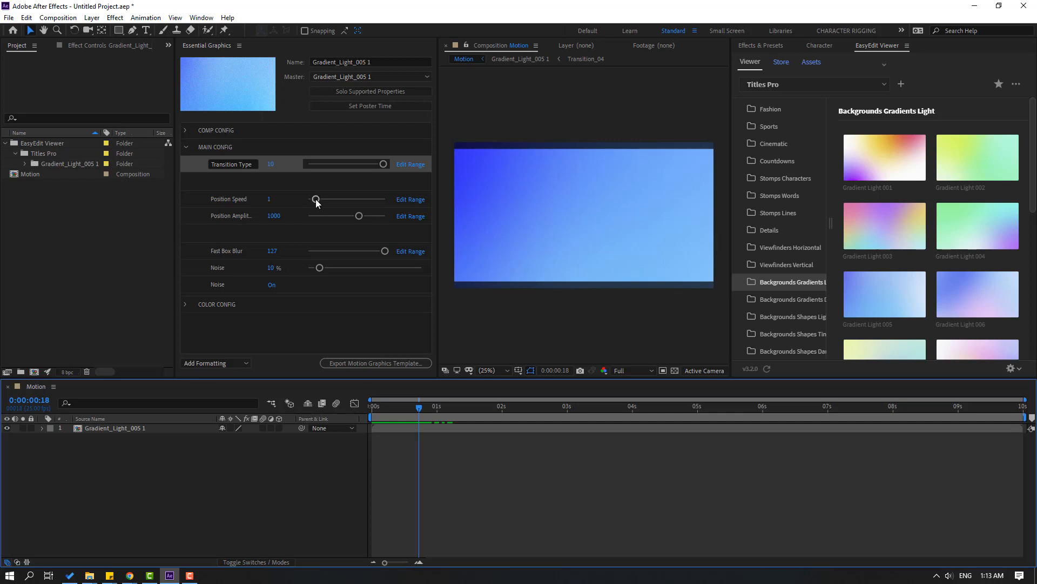
Set the gradient background's Position Speed to 3 and play the composition from the start
left_click(269, 200)
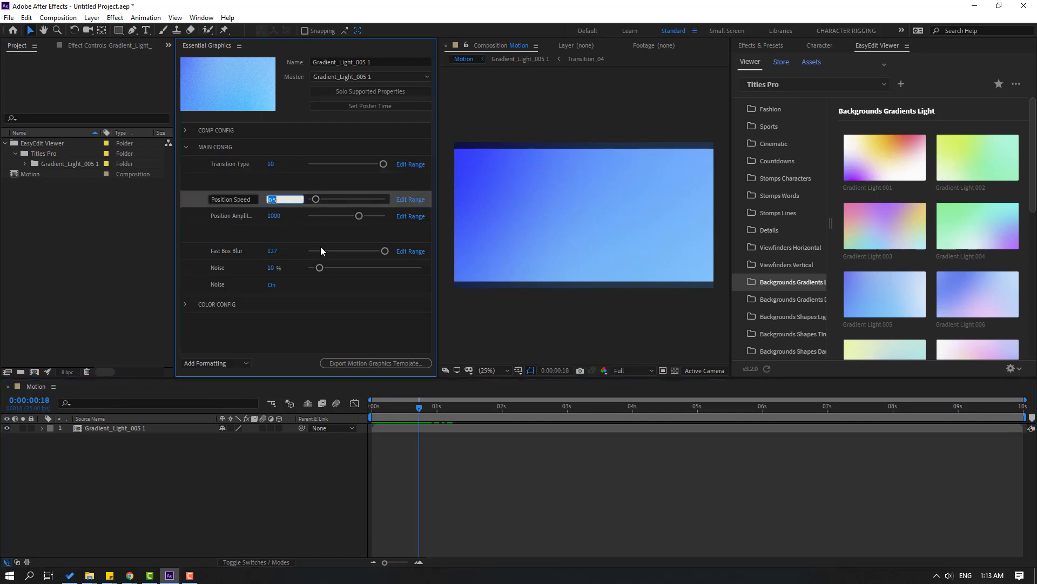
type("3")
key("Return")
left_click_drag(408, 413, 374, 433)
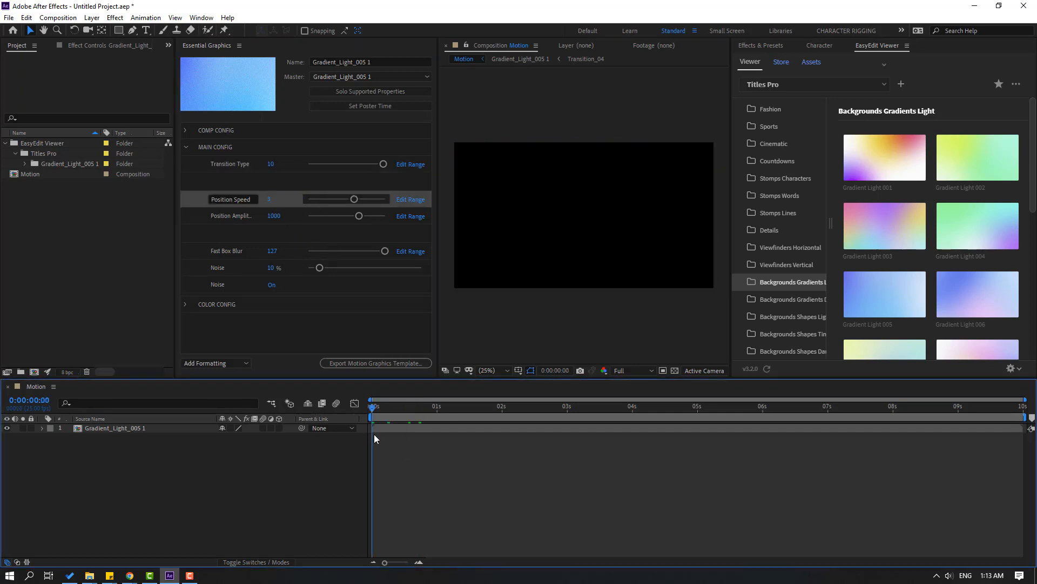
key("space")
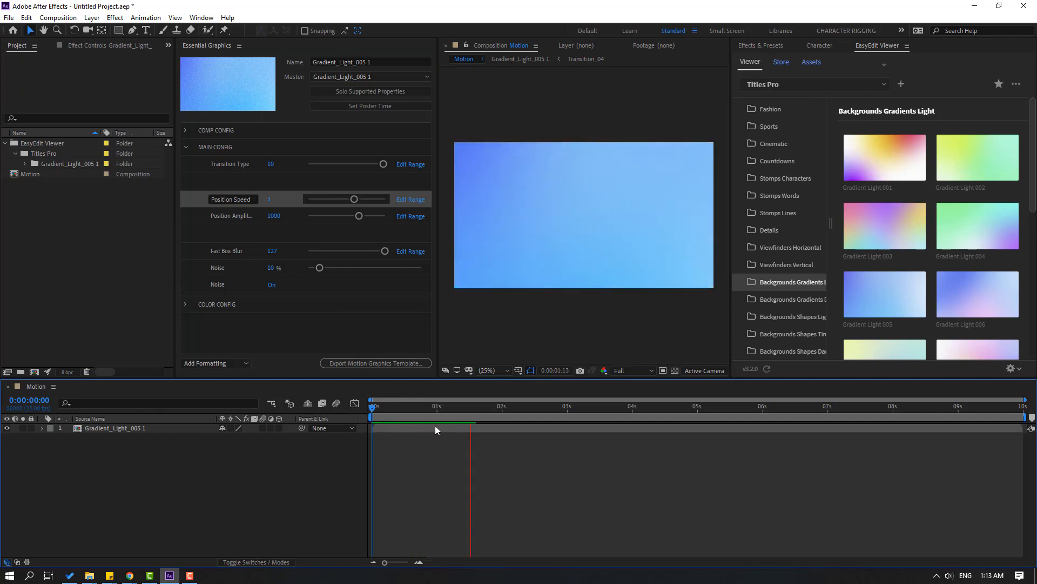
left_click(520, 413)
Set the gradient background's Position Speed to 2
left_click(269, 200)
type("2")
key("Return")
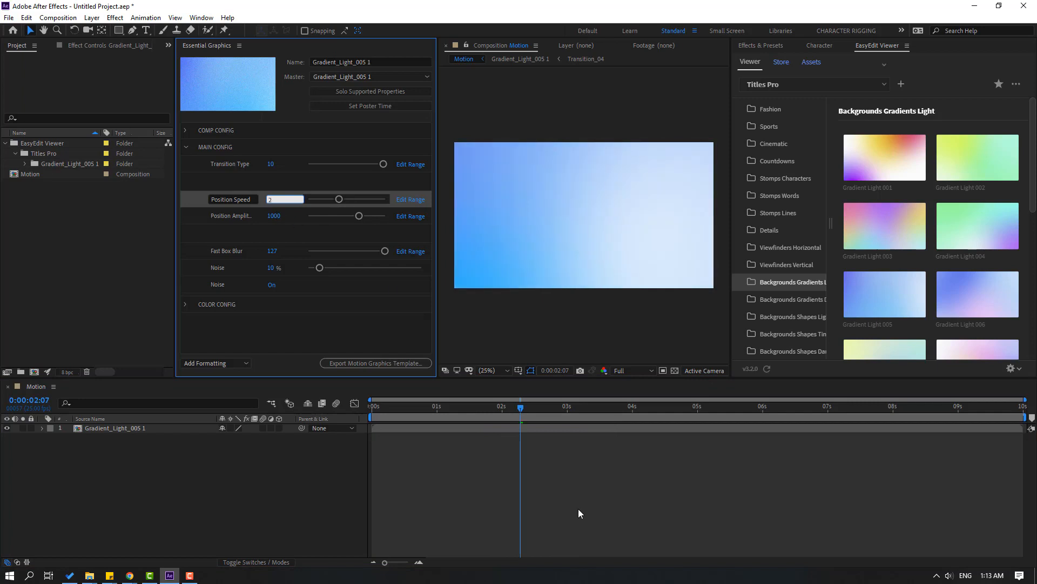
left_click(578, 513)
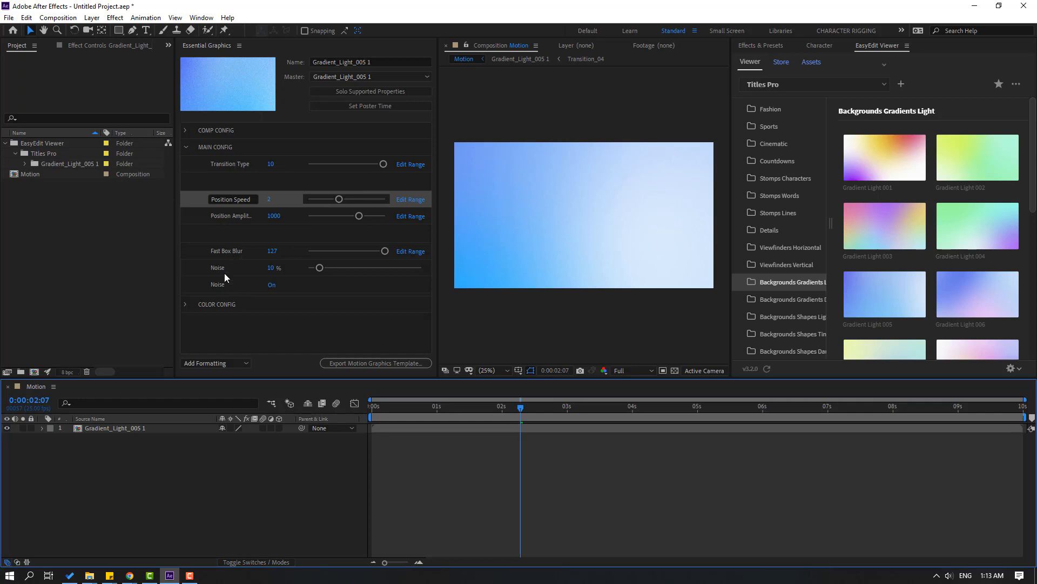
Show the gradient's color settings and change Color 1 to a pinkish red
left_click(186, 305)
scroll(367, 310, "down", 1)
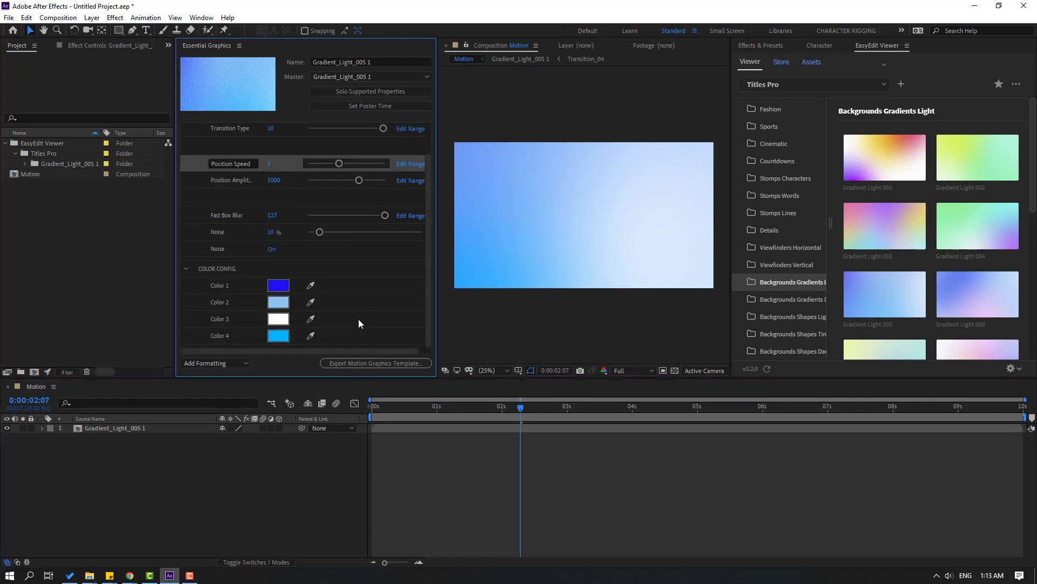
left_click(279, 287)
left_click(554, 404)
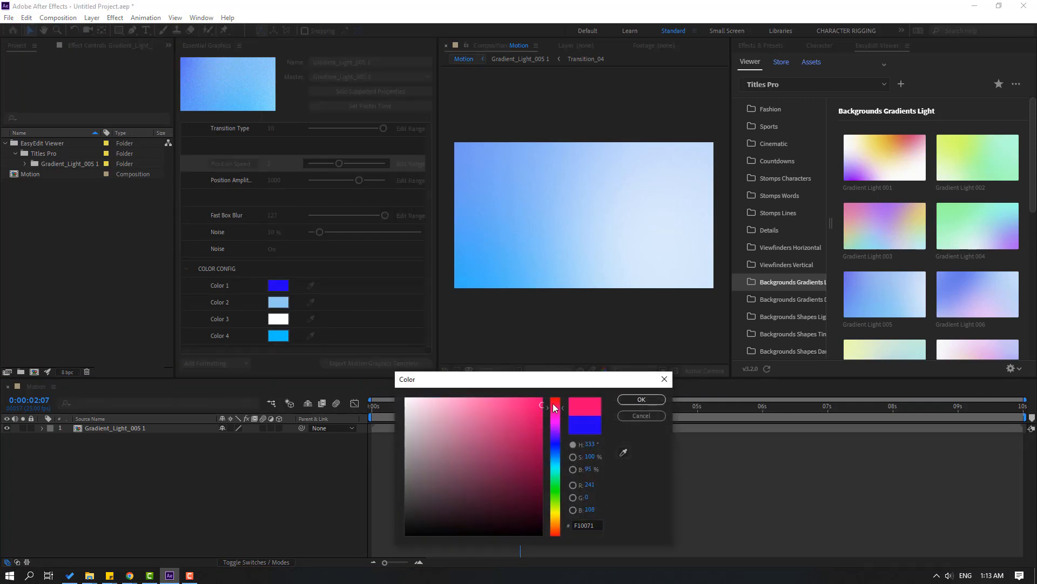
left_click(515, 406)
left_click(641, 400)
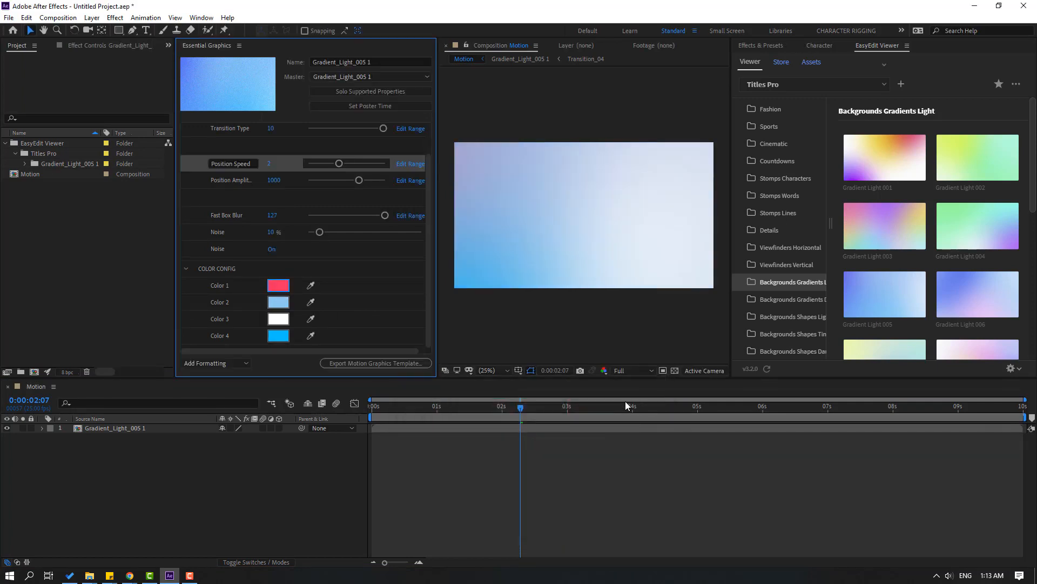
Change the gradient's Color 2 to pink (F144DB) and preview the recolored background up to about 3 seconds
left_click(279, 301)
left_click(555, 416)
left_click(508, 408)
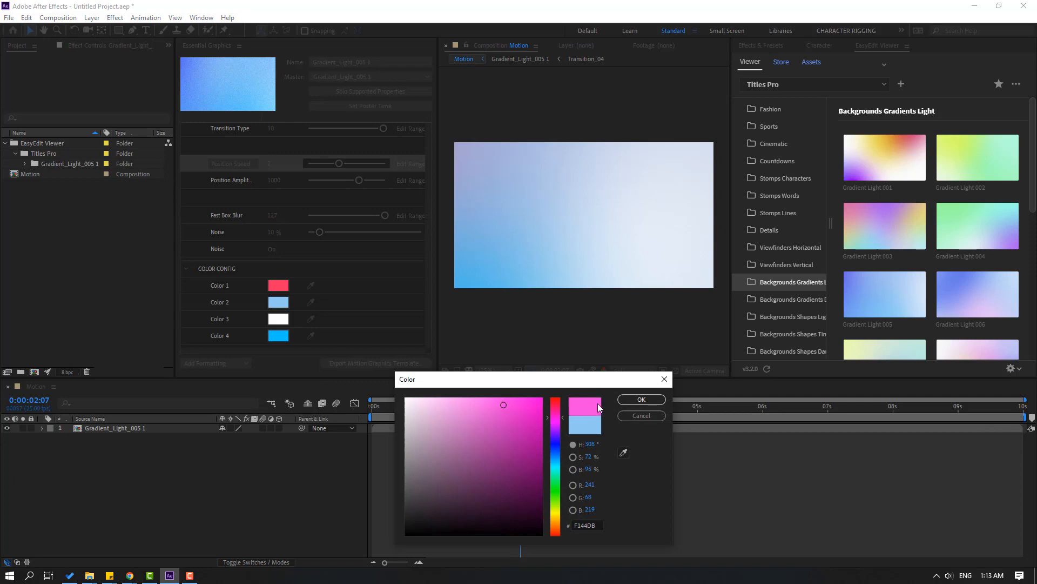
left_click(629, 399)
left_click_drag(520, 408, 565, 407)
Add the Sale 004 title above the gradient and shift its layer earlier so its In animation begins near the composition's start
scroll(772, 270, "up", 5)
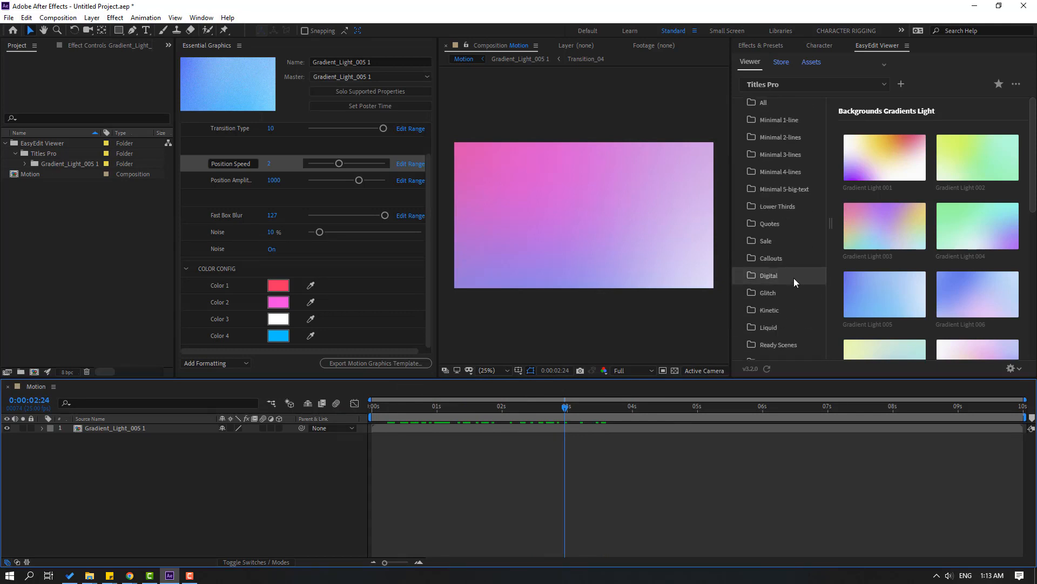
left_click(773, 242)
mouse_move(870, 187)
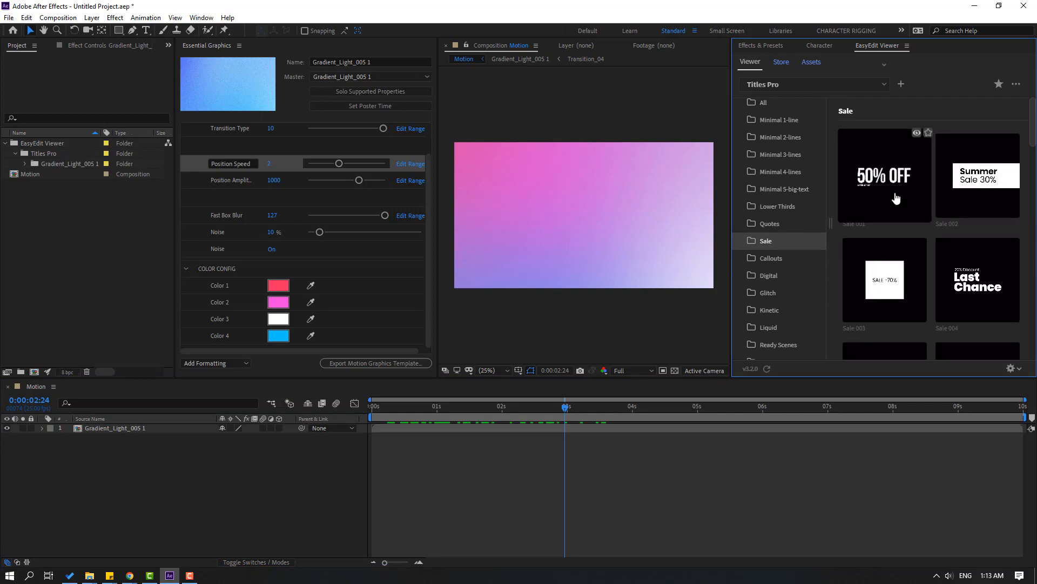
left_click(972, 276)
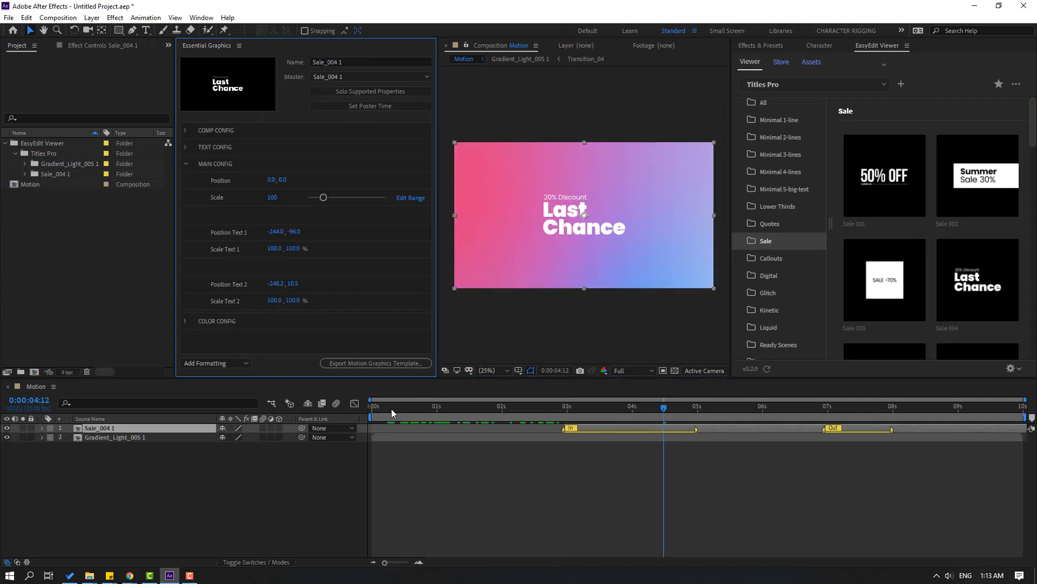
left_click_drag(391, 409, 632, 409)
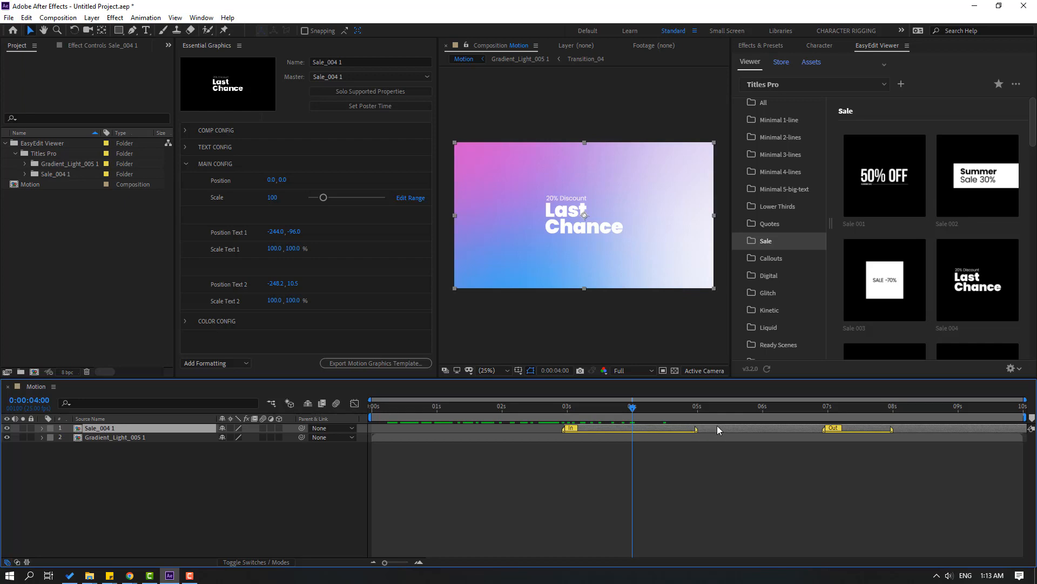
left_click_drag(718, 427, 536, 436)
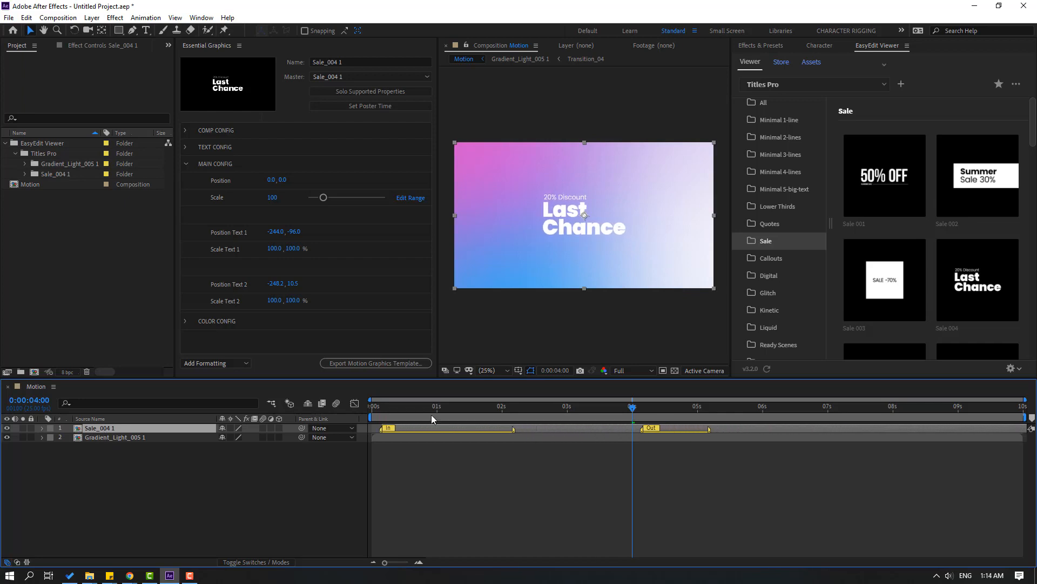
left_click_drag(374, 409, 455, 416)
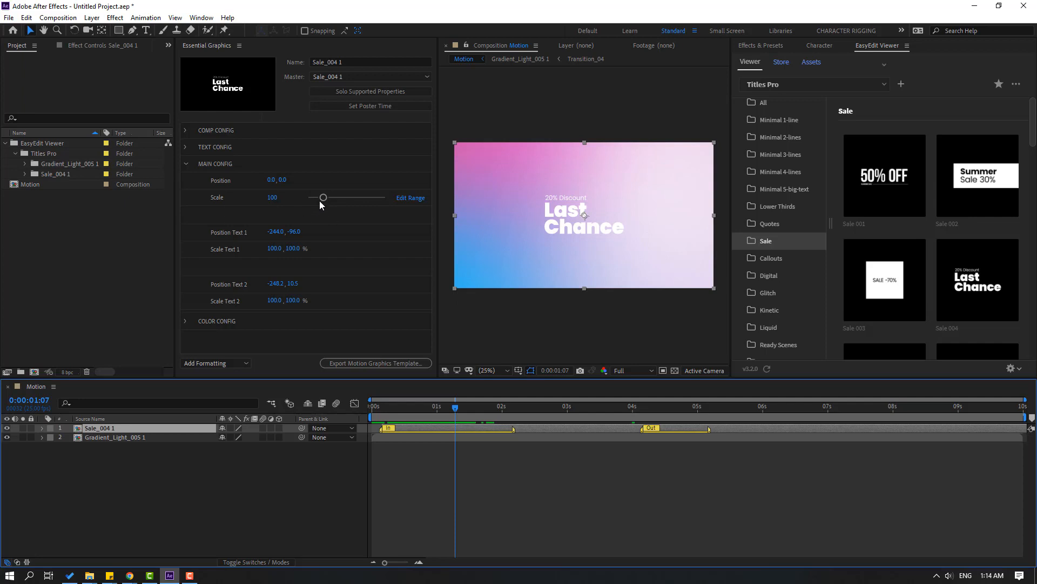
Set the Sale 004 title's overall Scale to 164 and play the animation from near the start
mouse_move(323, 198)
left_mouse_down()
mouse_move(365, 201)
mouse_move(333, 200)
left_mouse_up()
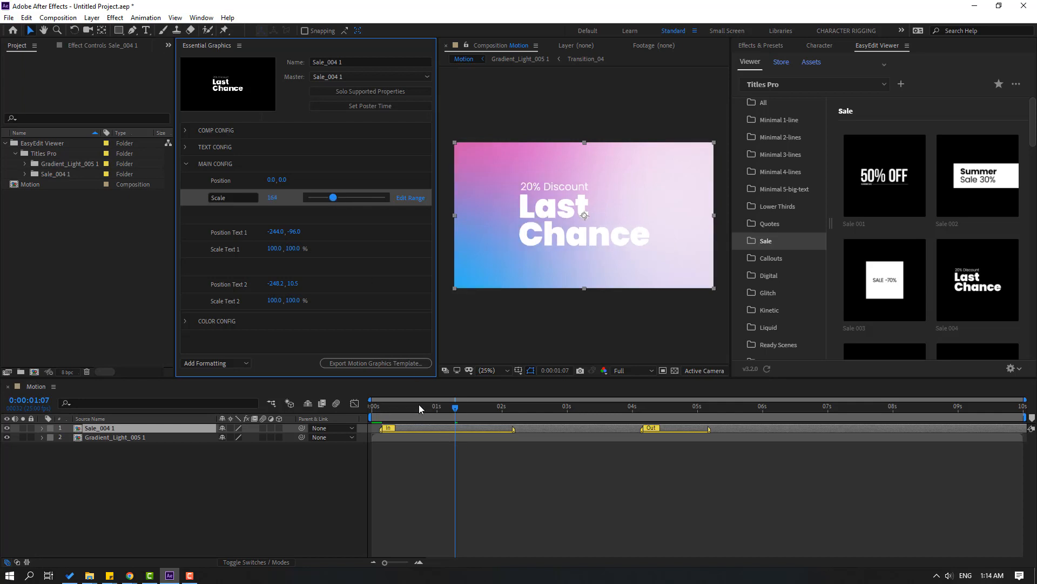
left_click(378, 407)
key("space")
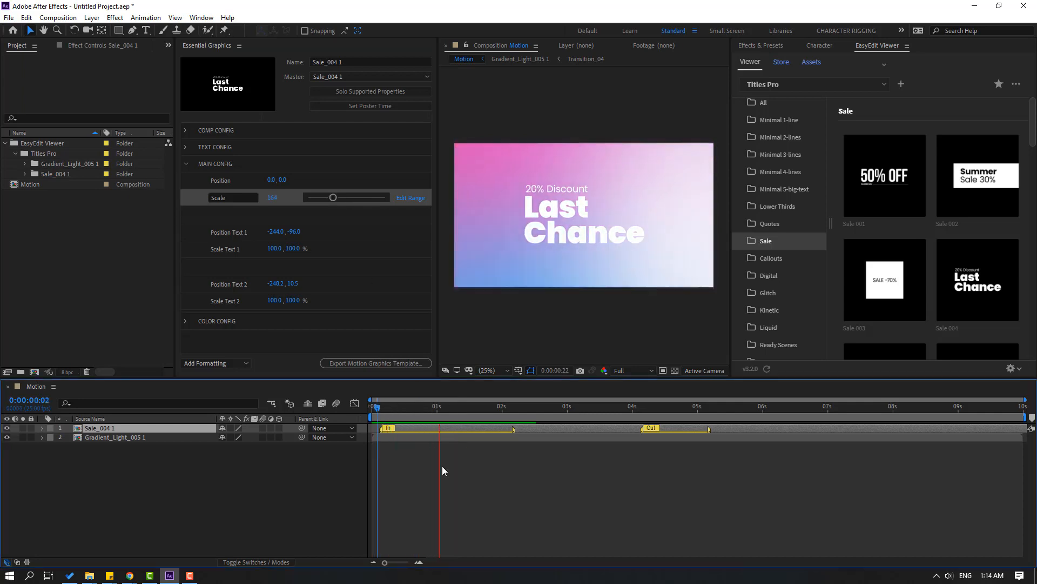
left_click(433, 408)
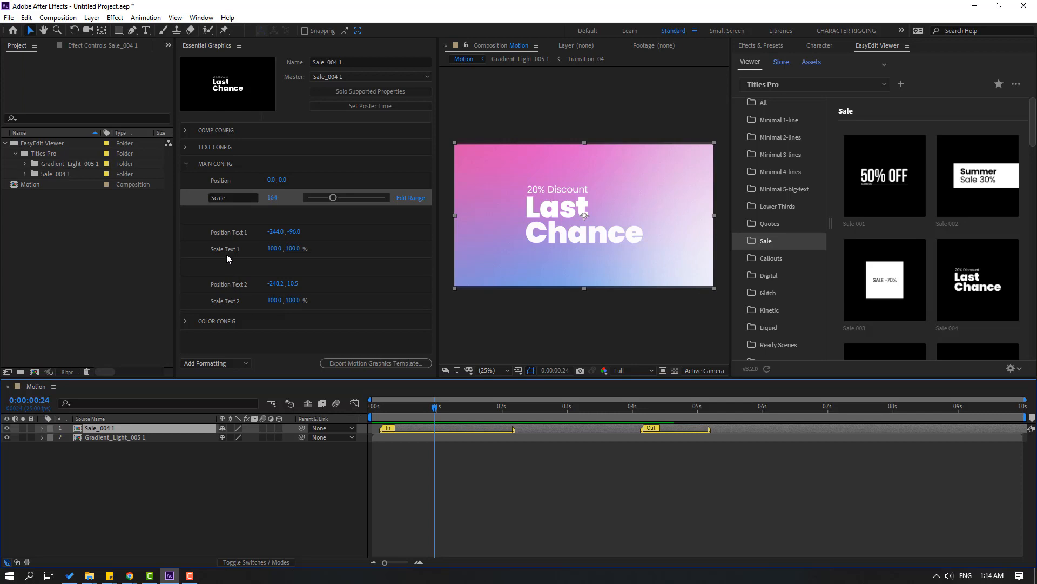
Set the horizontal value of the title's Scale Text 1 to 120% and check the frame near 2 seconds
left_click(274, 249)
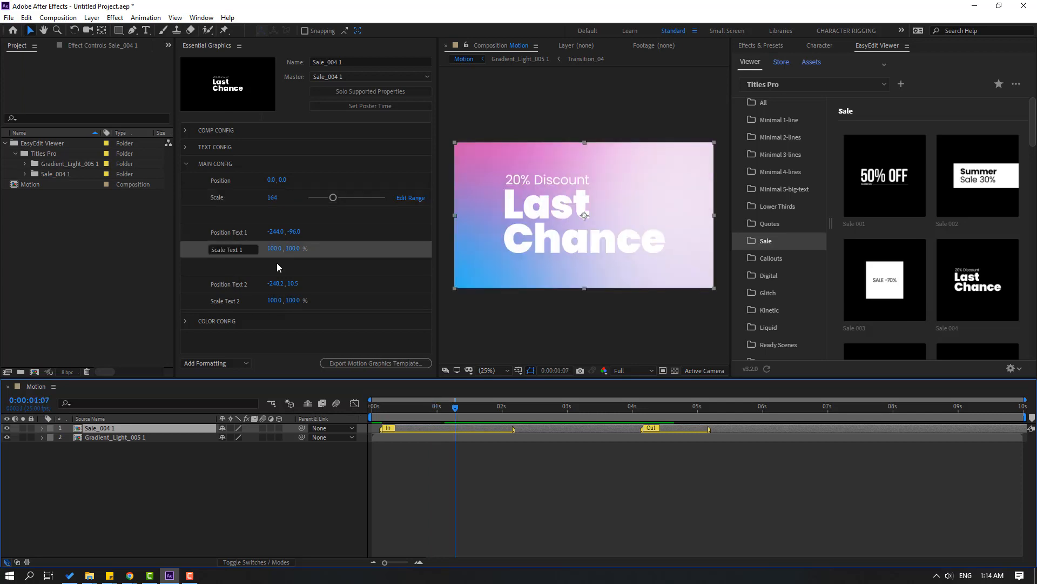
type("120")
key("Return")
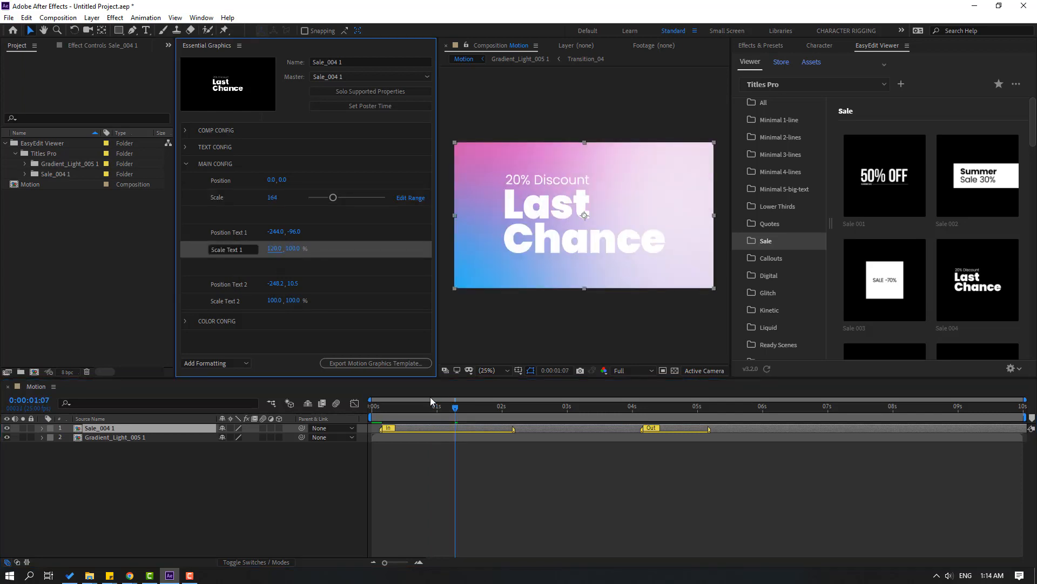
left_click(482, 406)
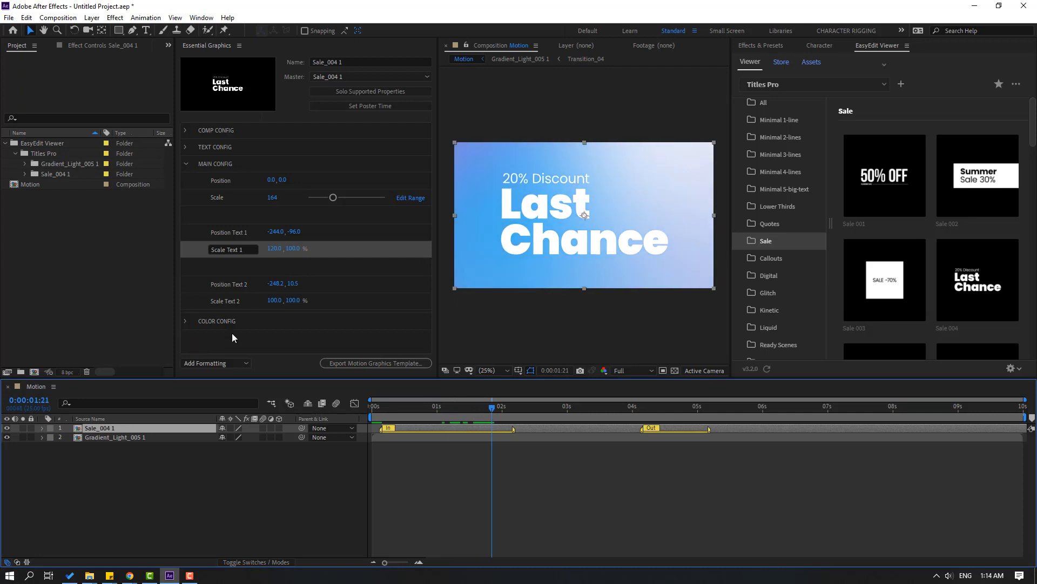
Show the title's color settings and change Color Text 1 to dark gray
left_click(185, 321)
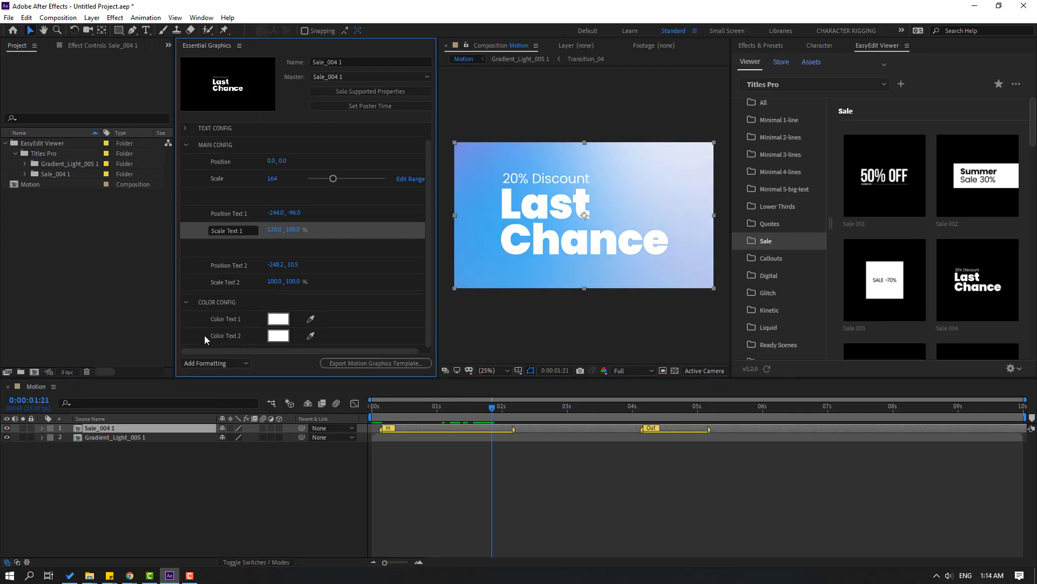
left_click(279, 319)
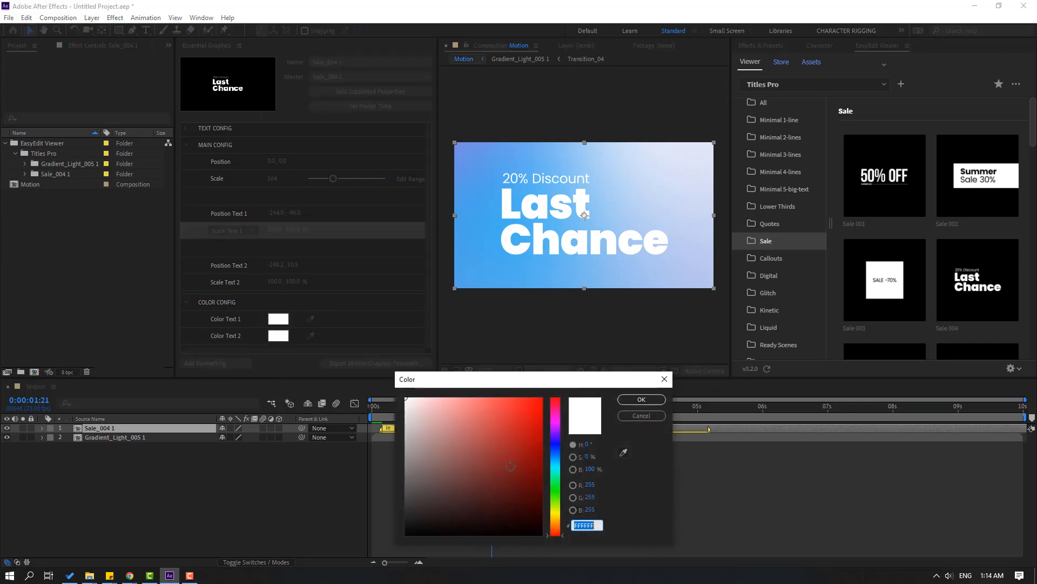
left_click_drag(446, 502, 420, 505)
left_click(641, 400)
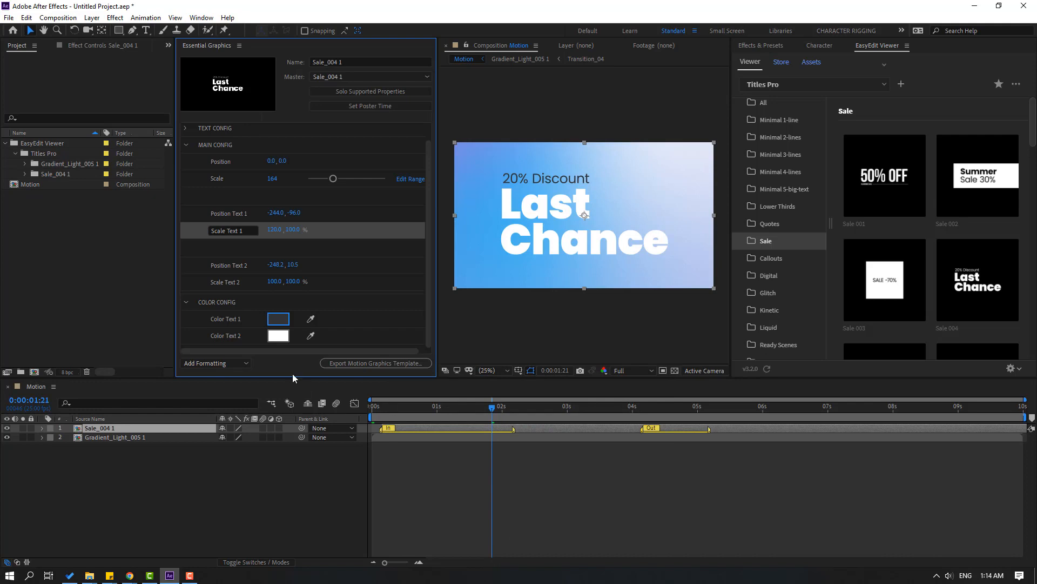
Change the title's Color Text 2 to dark navy blue
left_click(286, 339)
left_click(556, 452)
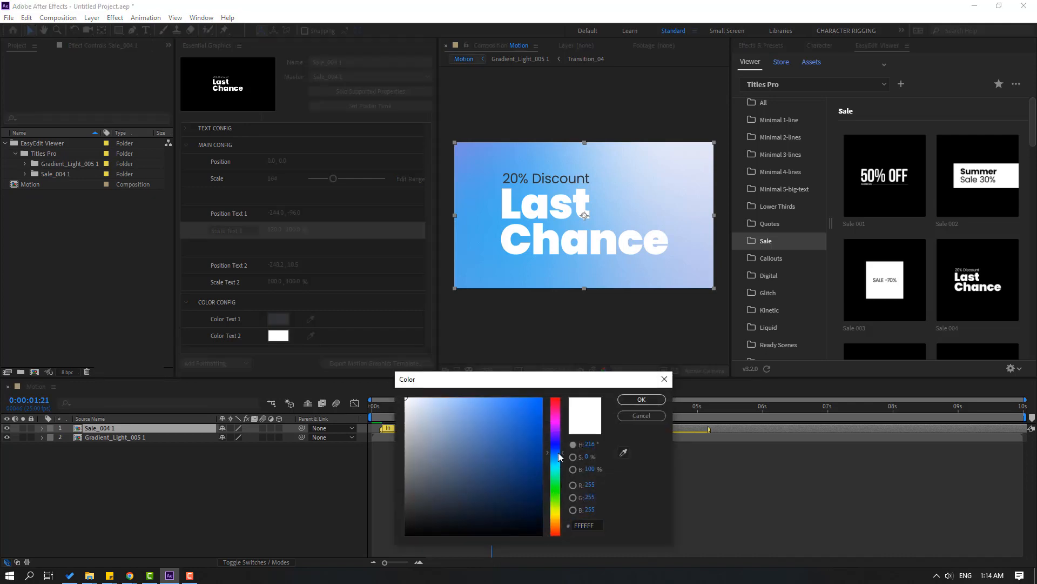
left_click(481, 498)
left_click(622, 400)
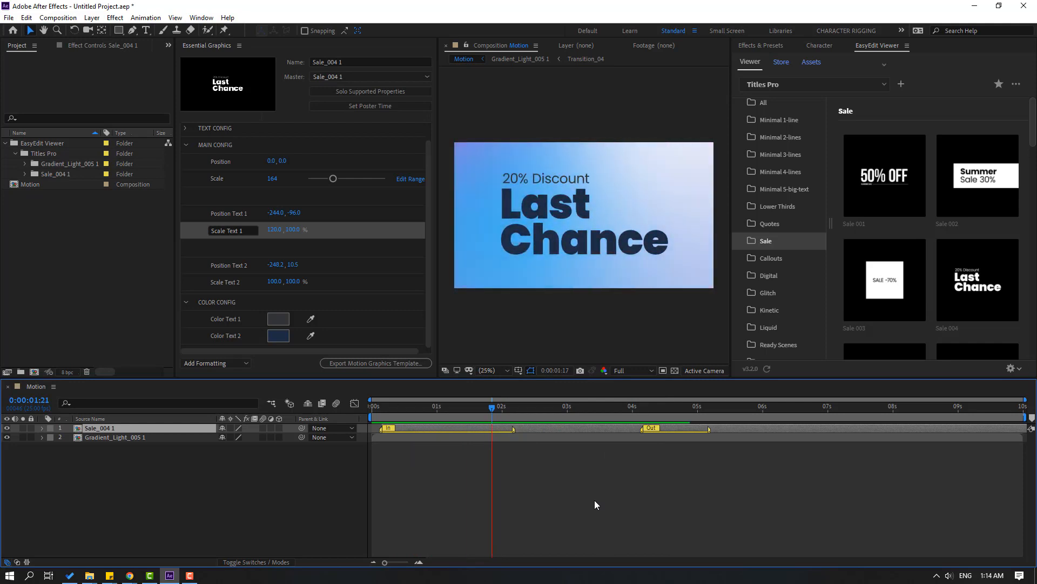
Delete both the Sale 004 title and gradient background layers from the Motion composition
key("ctrl+a")
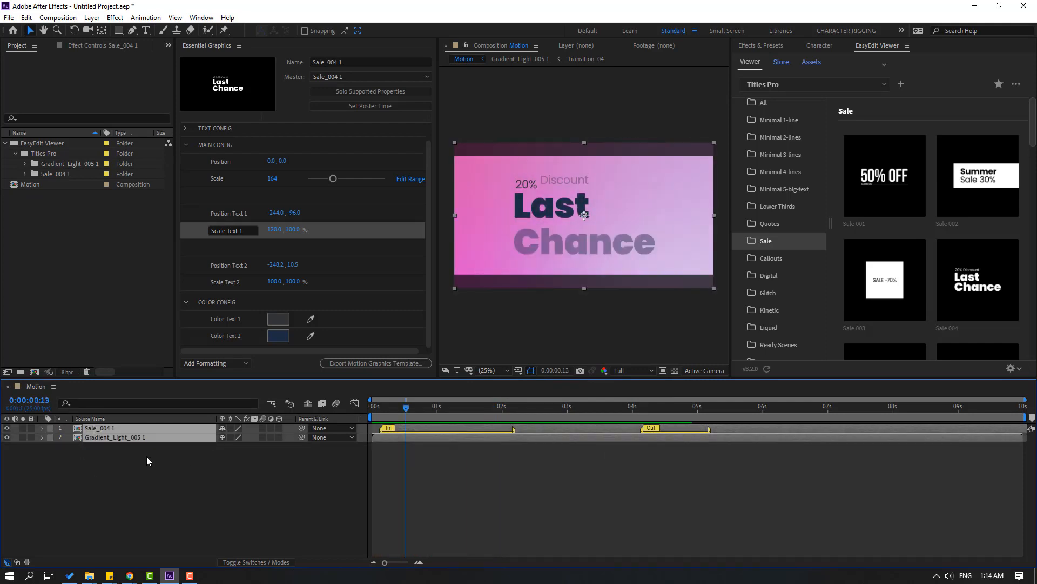
key("Delete")
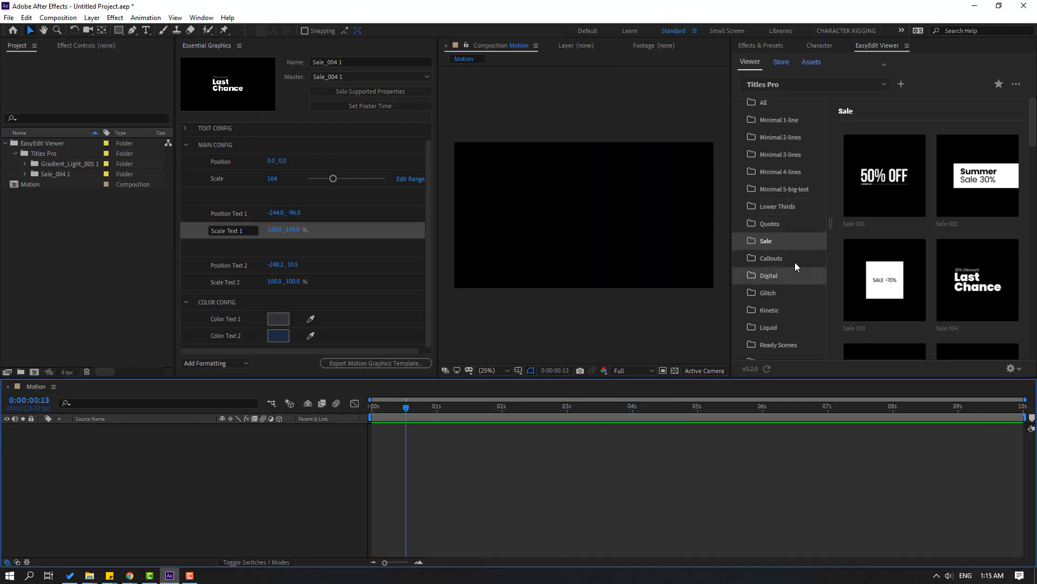
Add Ready Scene 047 from the Ready Scenes category of Titles Pro to the Motion composition
scroll(795, 257, "down", 3)
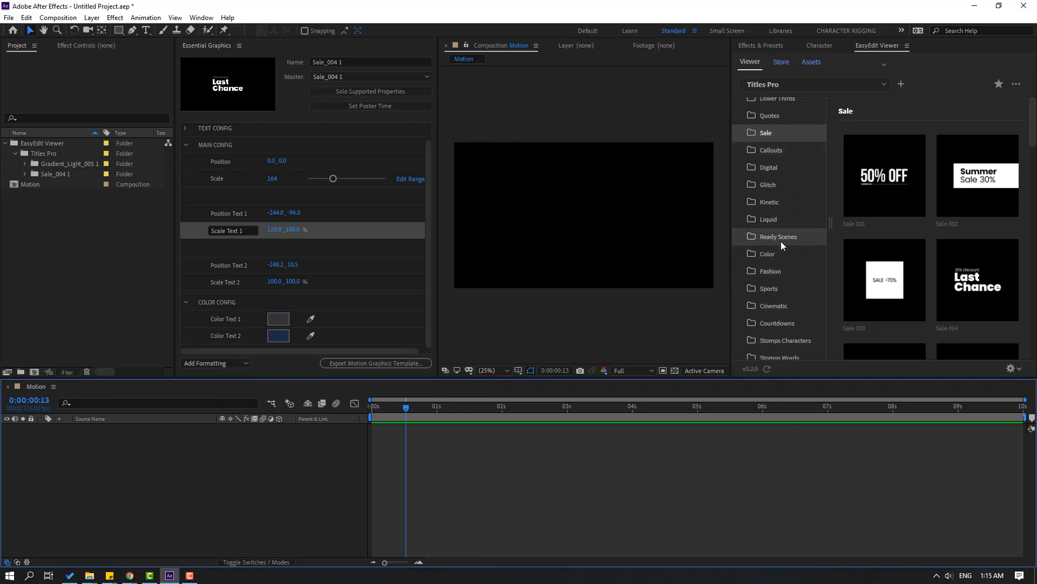
left_click(780, 242)
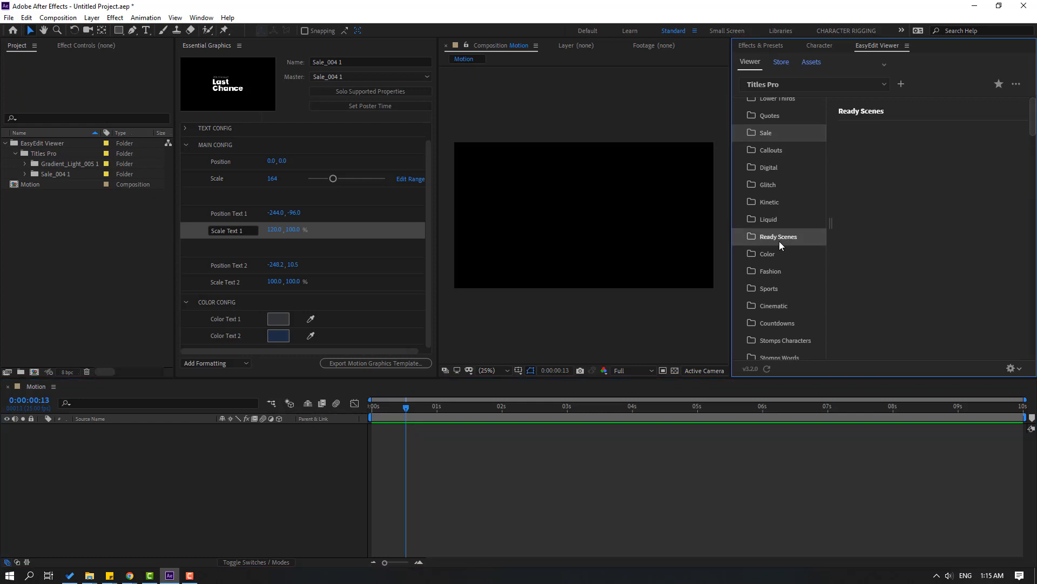
scroll(887, 220, "down", 5)
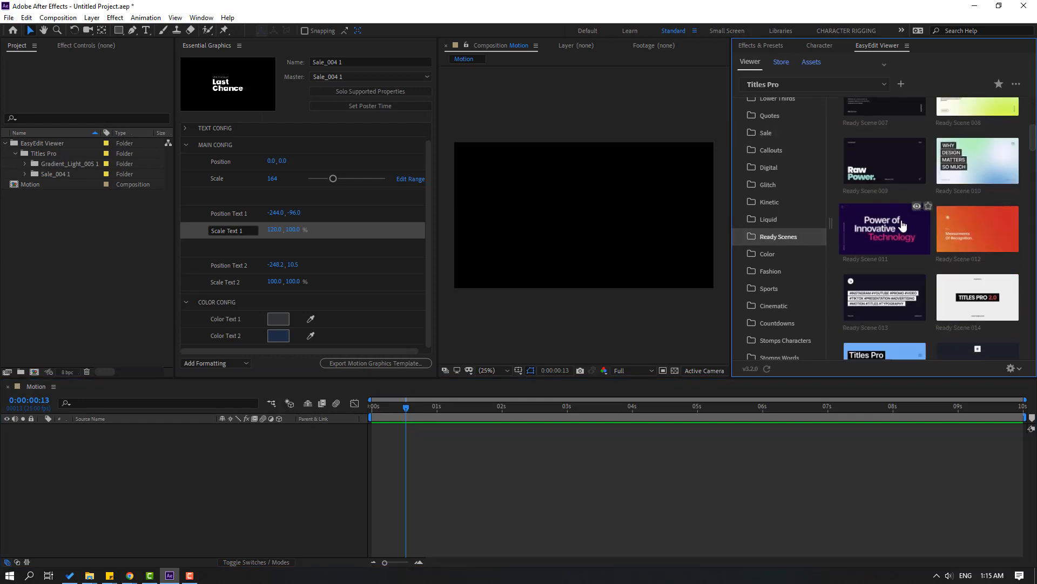
scroll(904, 251, "down", 2)
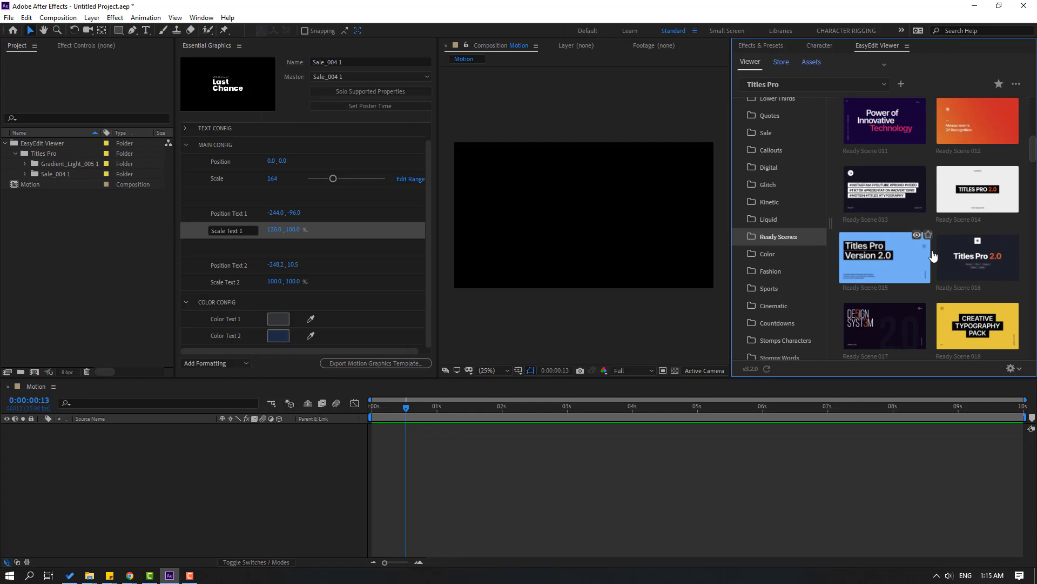
scroll(933, 256, "down", 3)
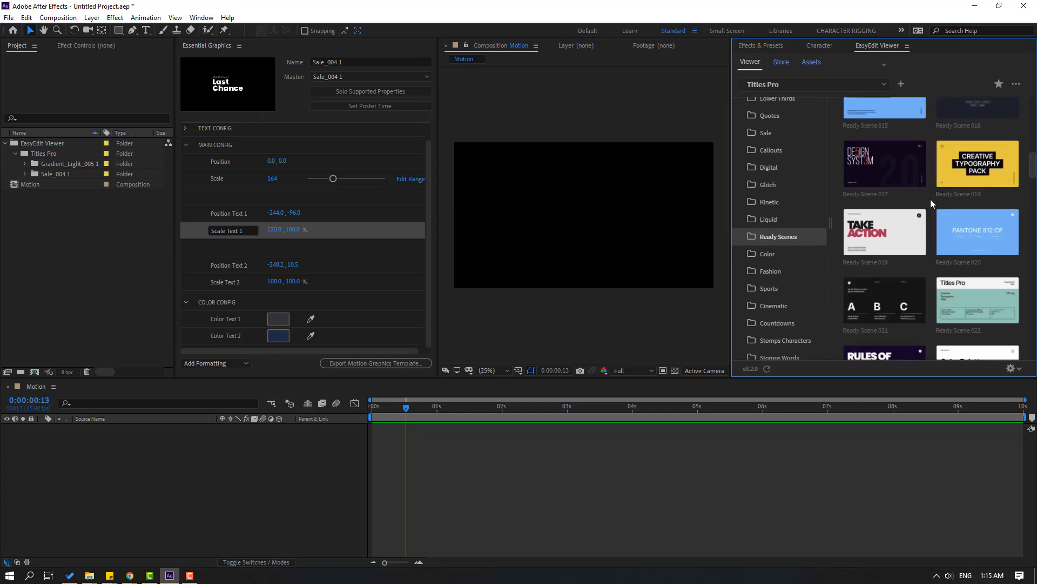
scroll(930, 202, "down", 5)
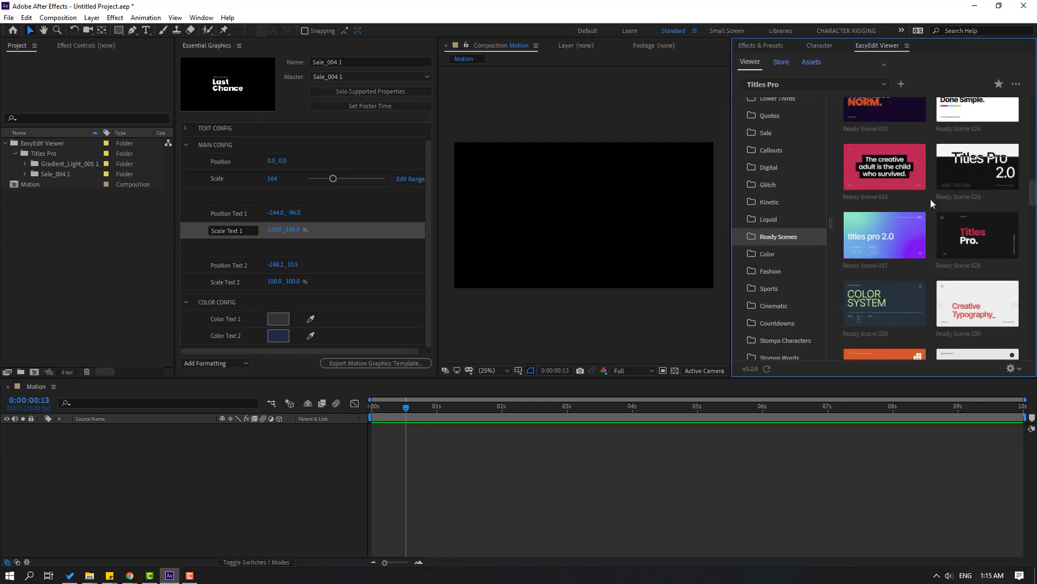
scroll(931, 198, "down", 10)
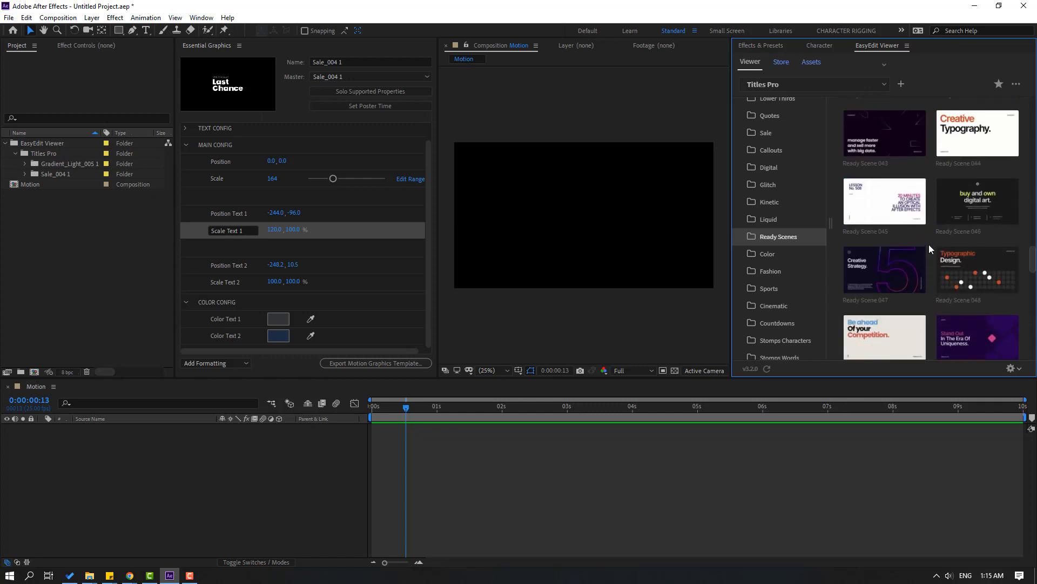
left_click(872, 270)
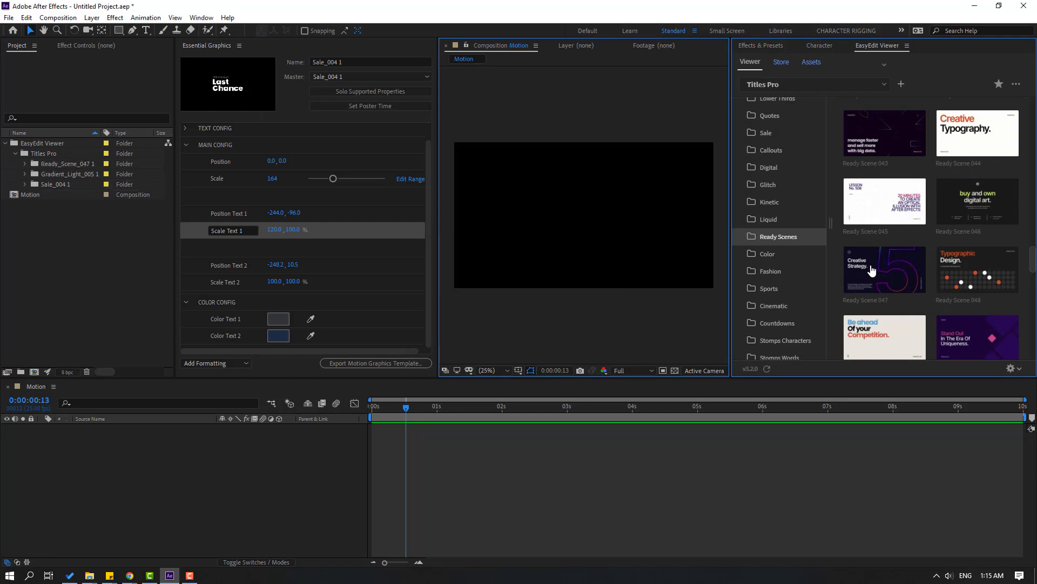
Scrub through the Ready Scene 047 animation and park the playhead at 0:00:02:12
mouse_move(453, 407)
left_mouse_down()
mouse_move(369, 419)
mouse_move(579, 412)
mouse_move(471, 411)
mouse_move(562, 412)
left_mouse_up()
left_click_drag(627, 429, 603, 429)
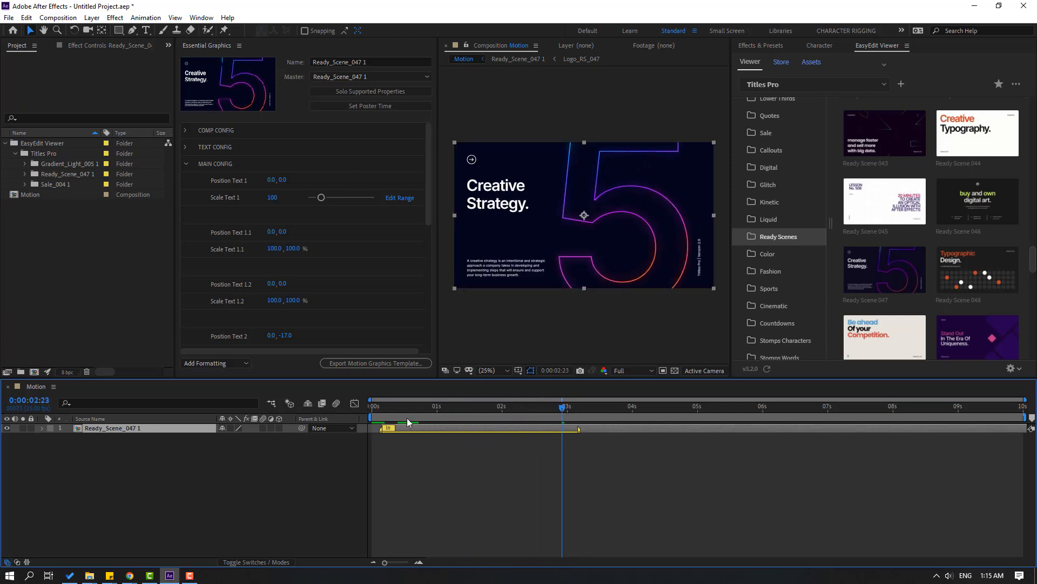
left_click_drag(375, 413, 533, 409)
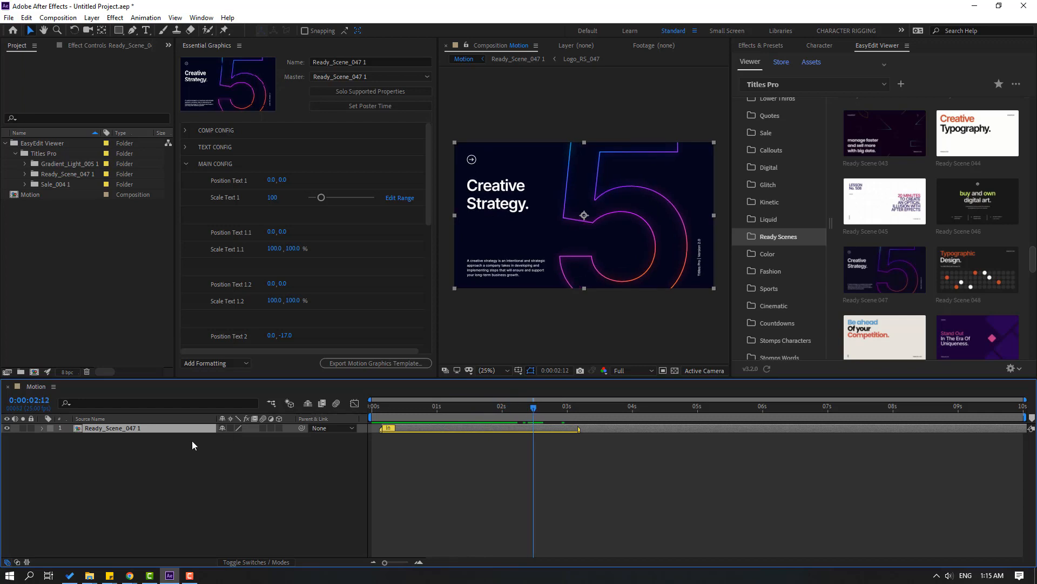
Examine the scene's text settings for Text 1 through Text 5, with the main settings collapsed
left_click(429, 157)
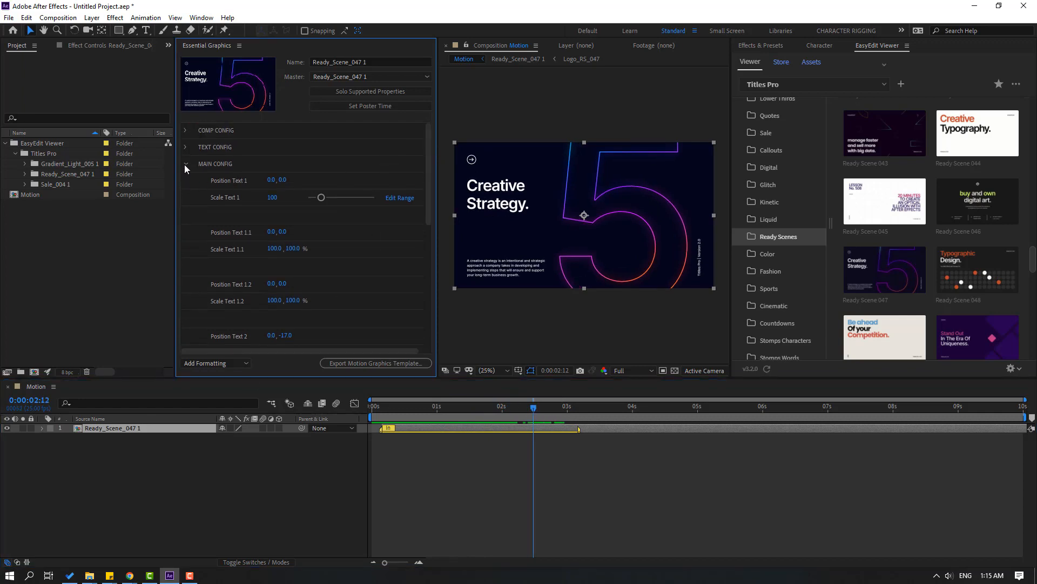
left_click(183, 165)
left_click(184, 148)
scroll(205, 209, "down", 1)
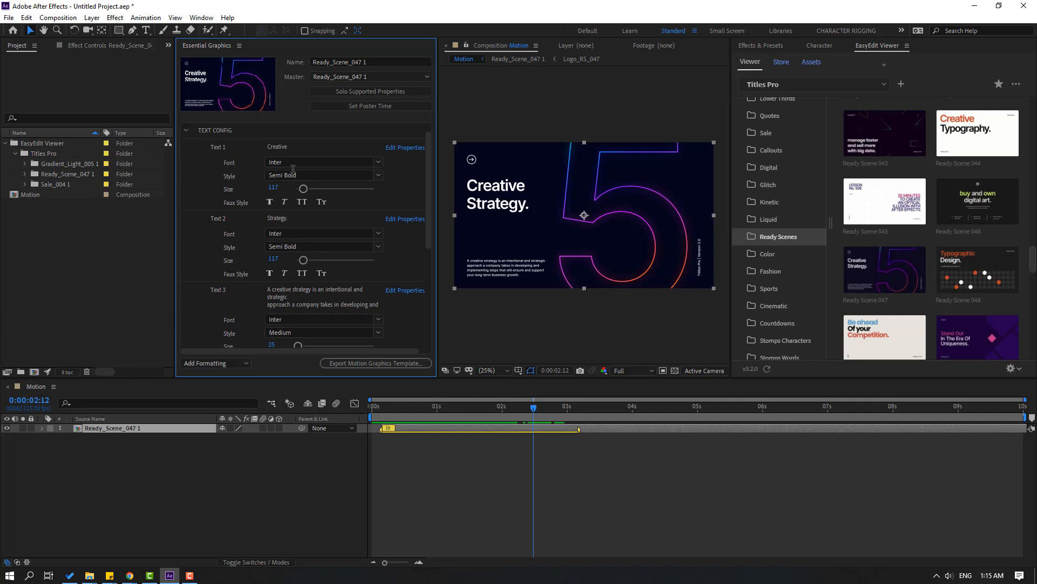
left_click(300, 148)
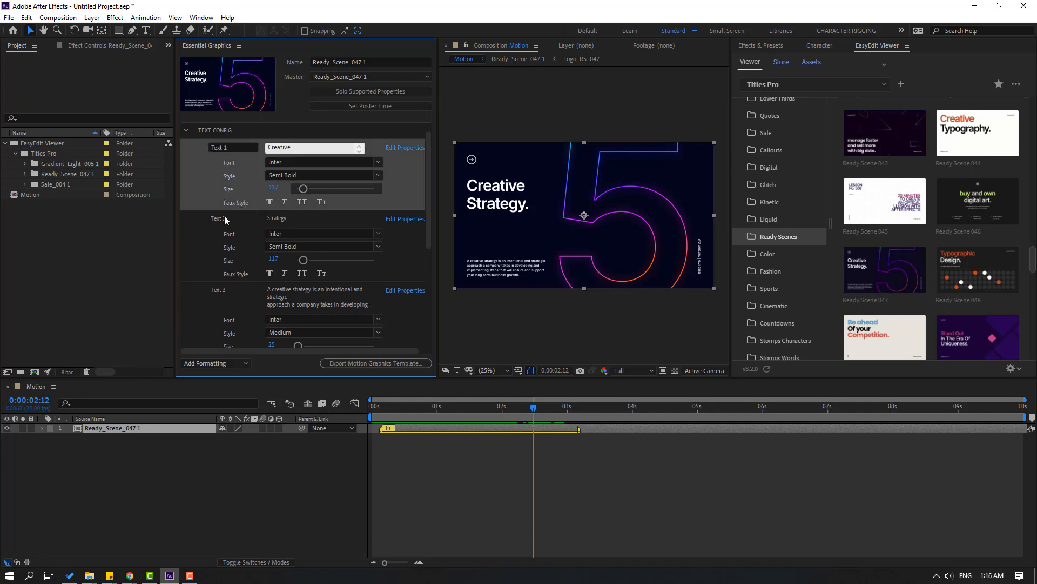
scroll(223, 275, "down", 2)
scroll(223, 272, "up", 3)
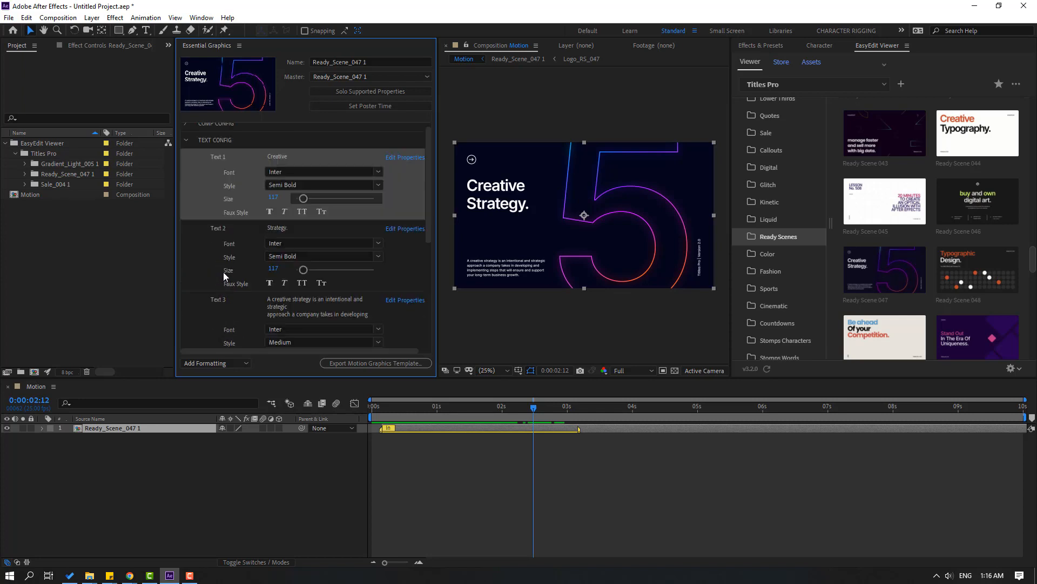
left_click(223, 227)
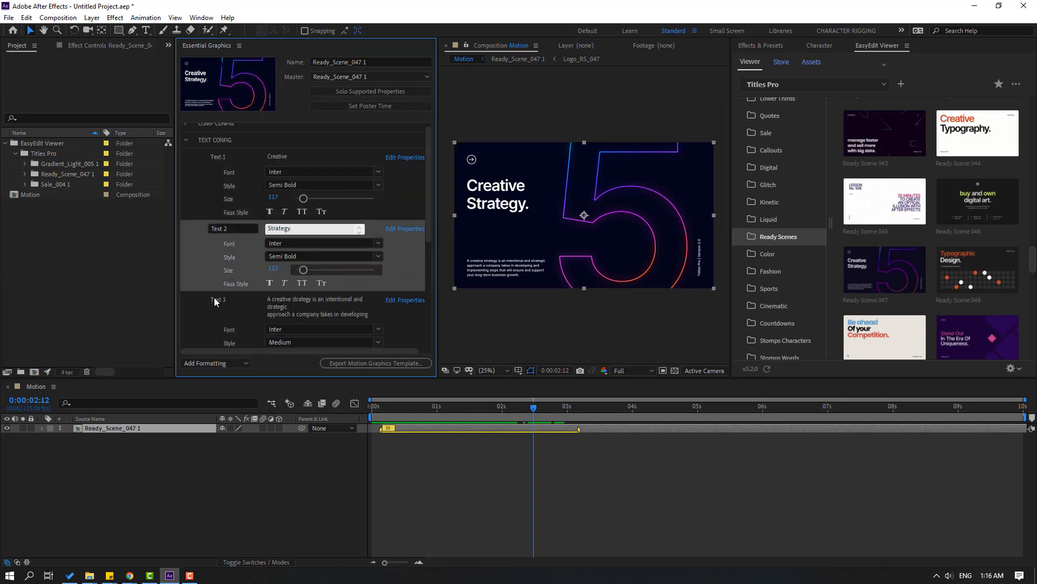
scroll(202, 270, "down", 5)
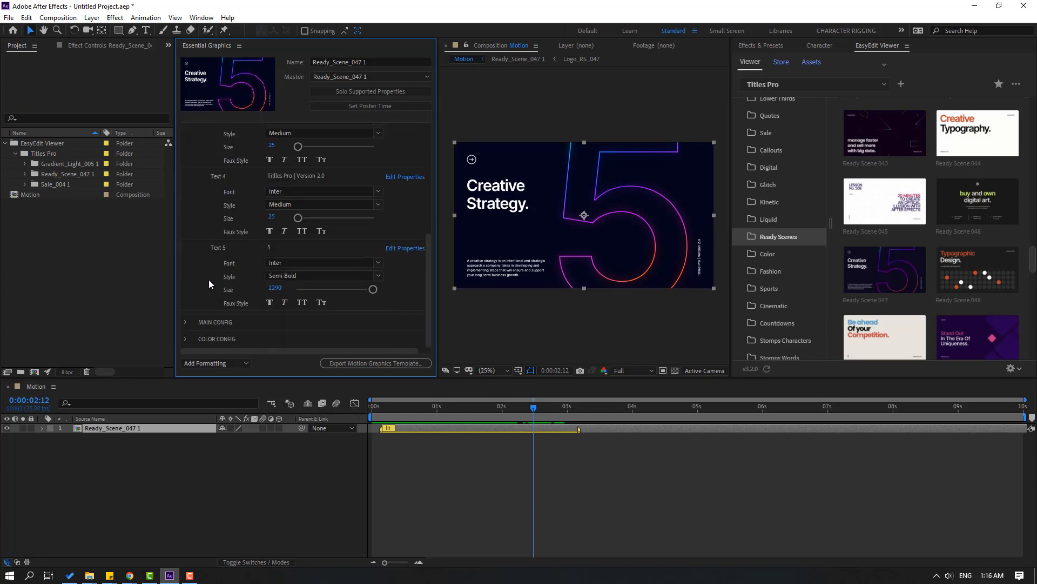
scroll(201, 282, "up", 5)
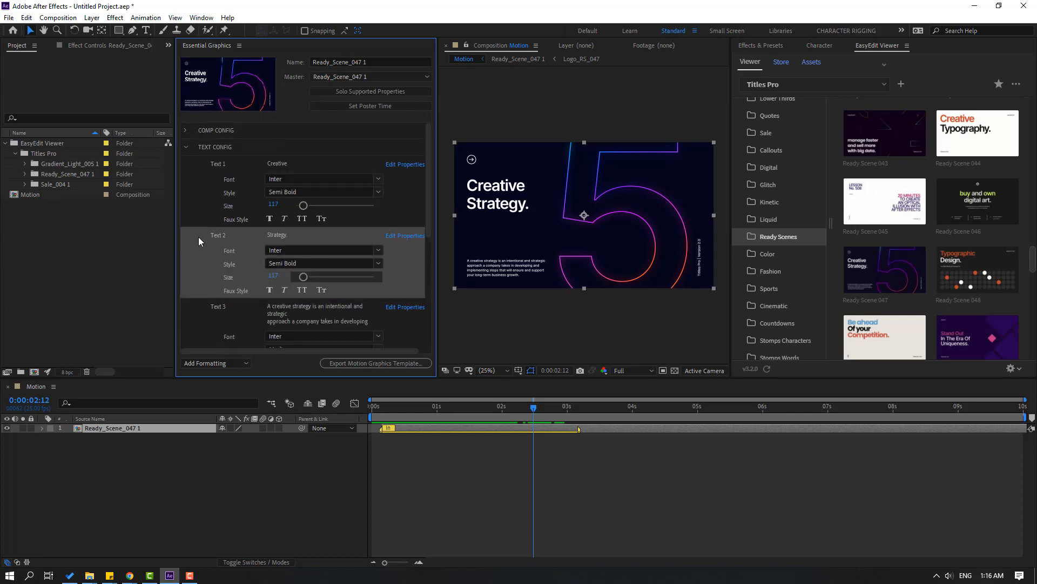
left_click(187, 147)
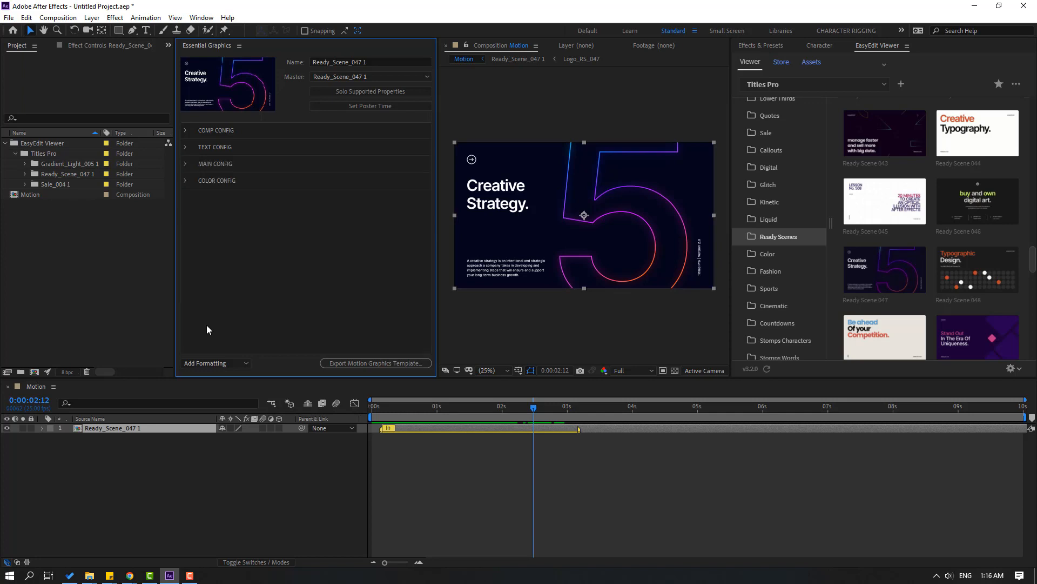
Show the scene's color settings and change Color 4 Text 4 to pink
left_click(185, 182)
scroll(200, 254, "down", 1)
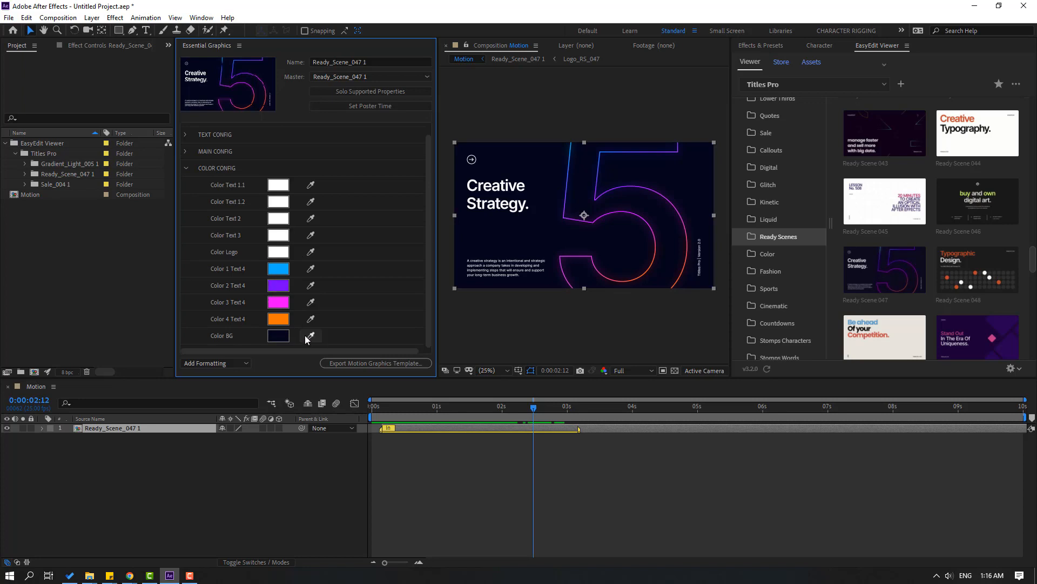
left_click(272, 319)
left_click_drag(562, 445, 524, 388)
left_click(627, 400)
Change the scene's Color 3 Text 4 to white
left_click(280, 305)
left_click_drag(484, 410, 379, 387)
left_click(632, 401)
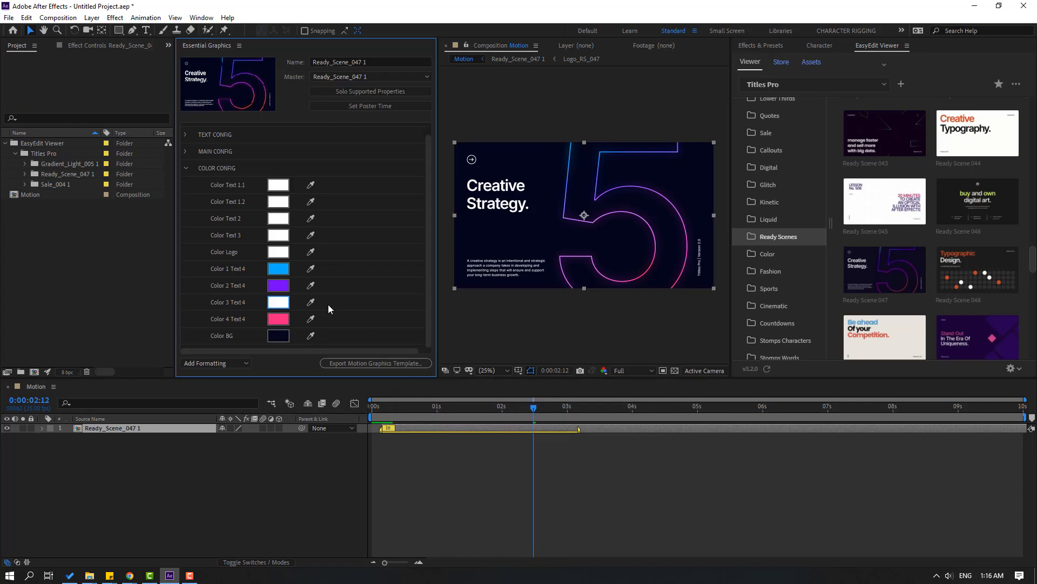
Change the scene's Color 4 Text 4 to white and preview the animation
left_click(278, 318)
left_click_drag(527, 400, 392, 397)
left_click(630, 400)
key("space")
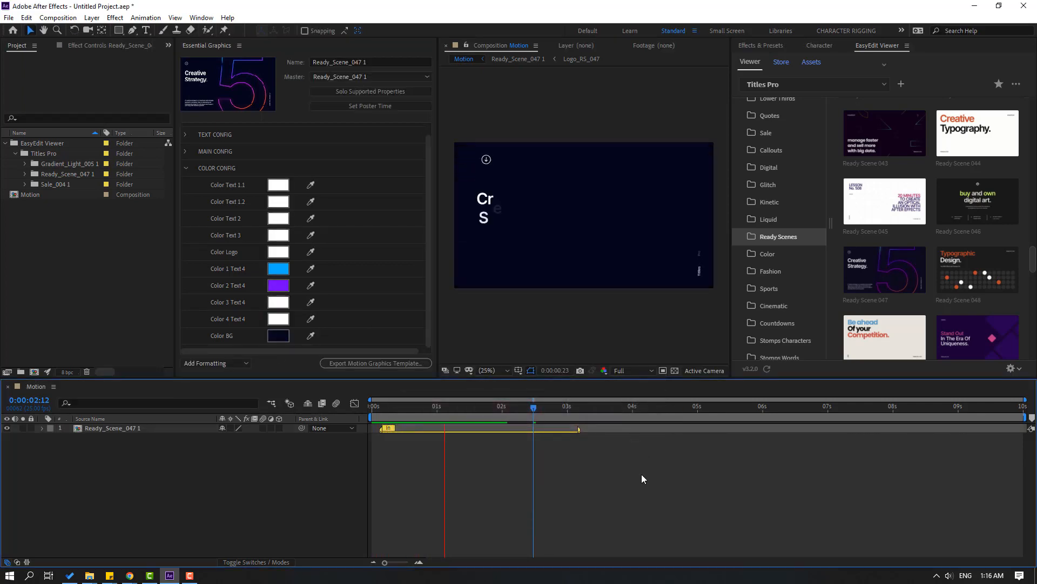
key("space")
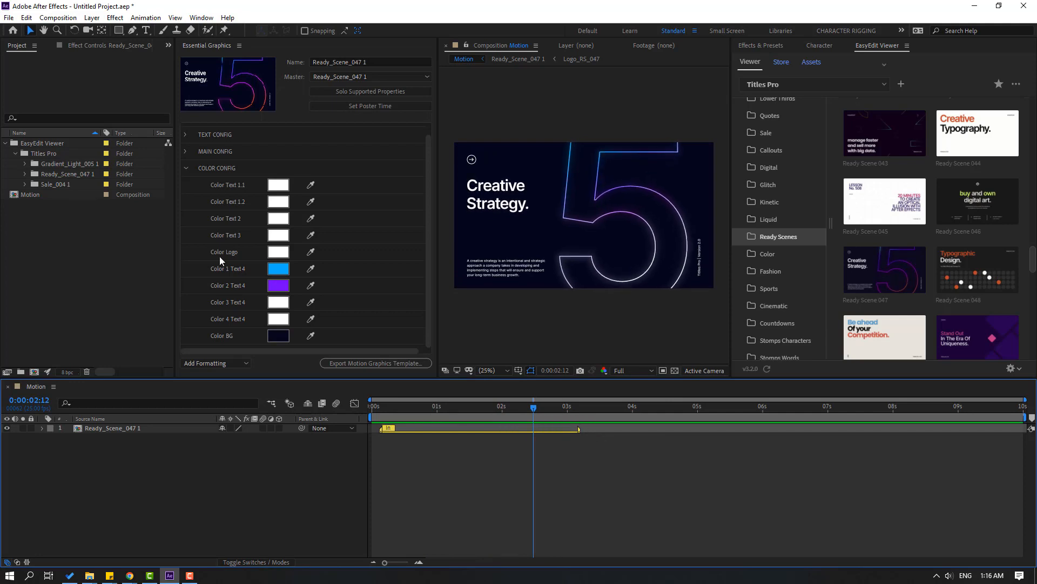
Replace the scene's Text 1 with the person's first name and Text 2 with the surname
scroll(196, 171, "up", 1)
left_click(189, 152)
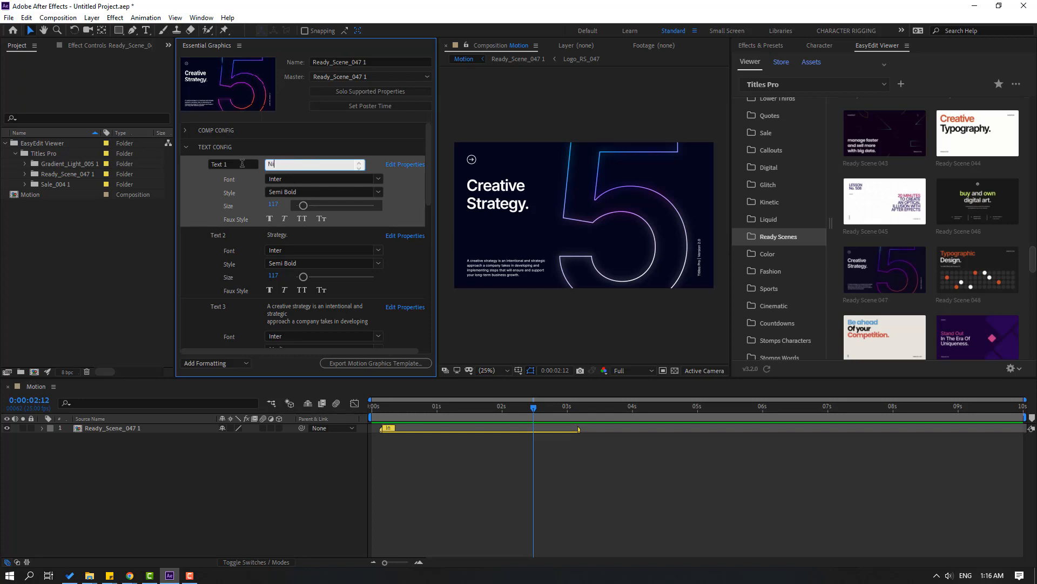
left_click(280, 235)
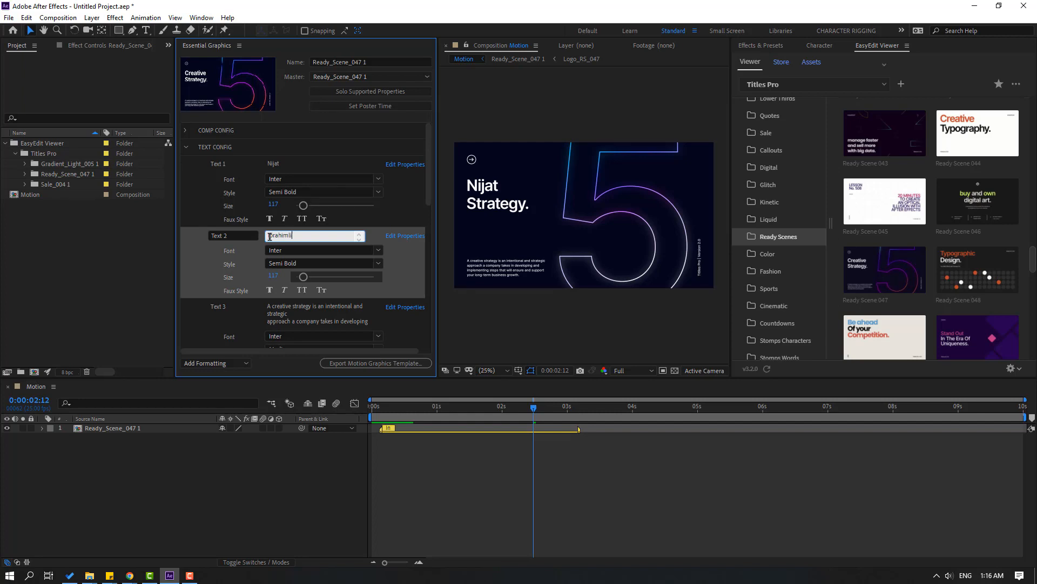
Replace the scene's Text 3 with "Motion Design and 3D Animations Tutorials"
left_click(194, 313)
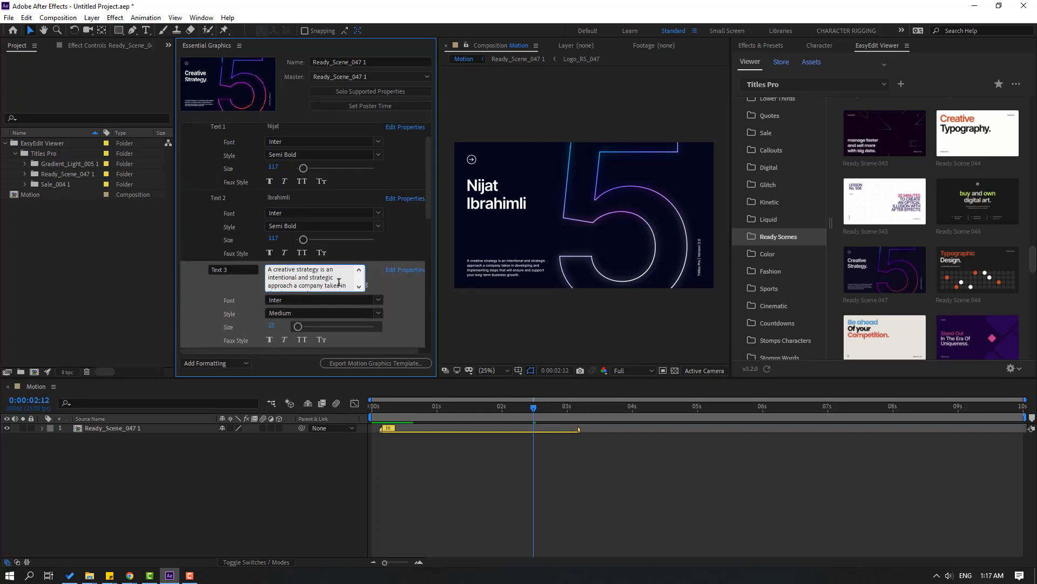
key("ctrl+a")
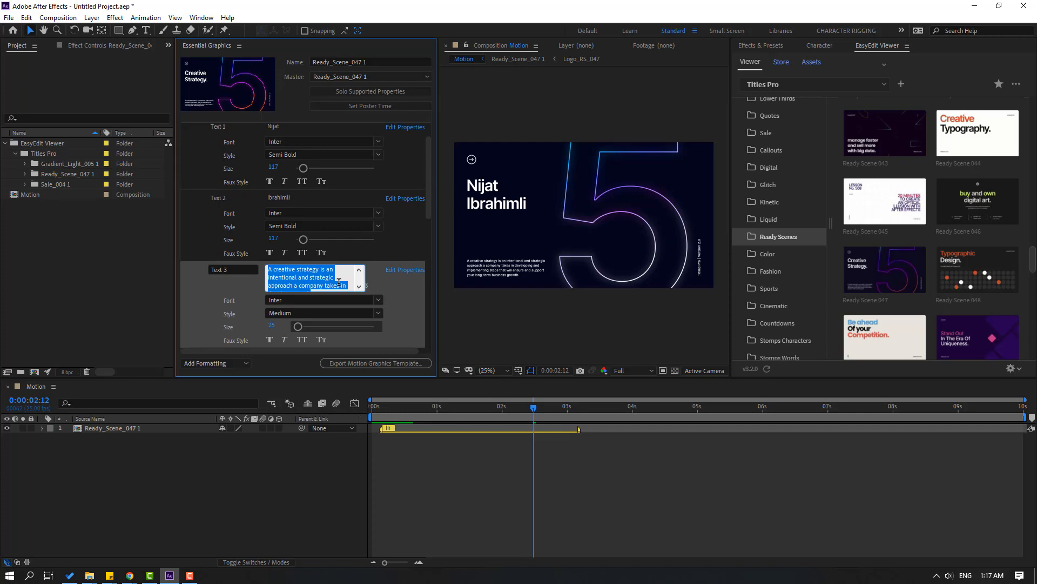
type("Mot")
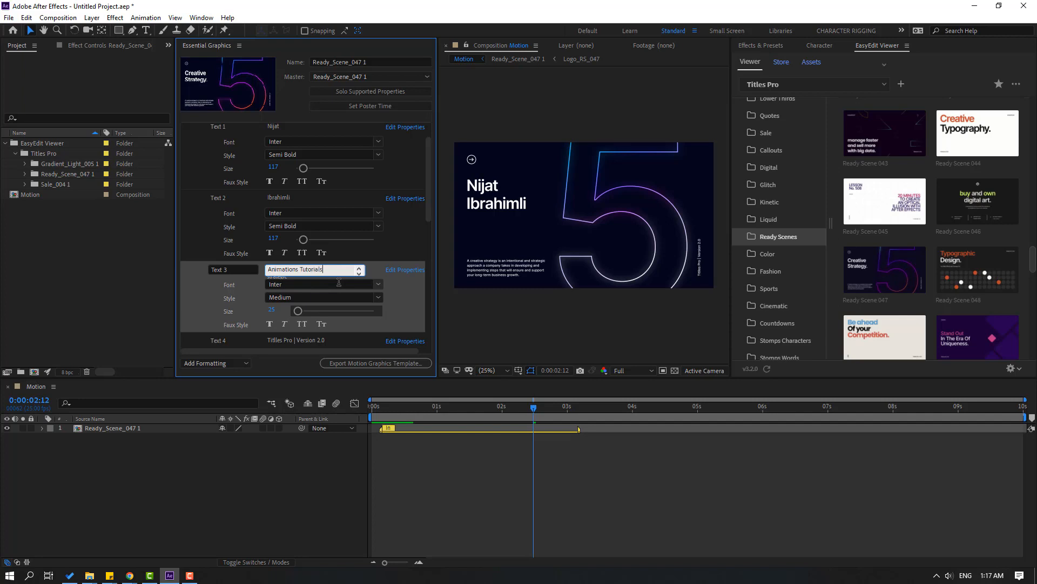
left_click(464, 462)
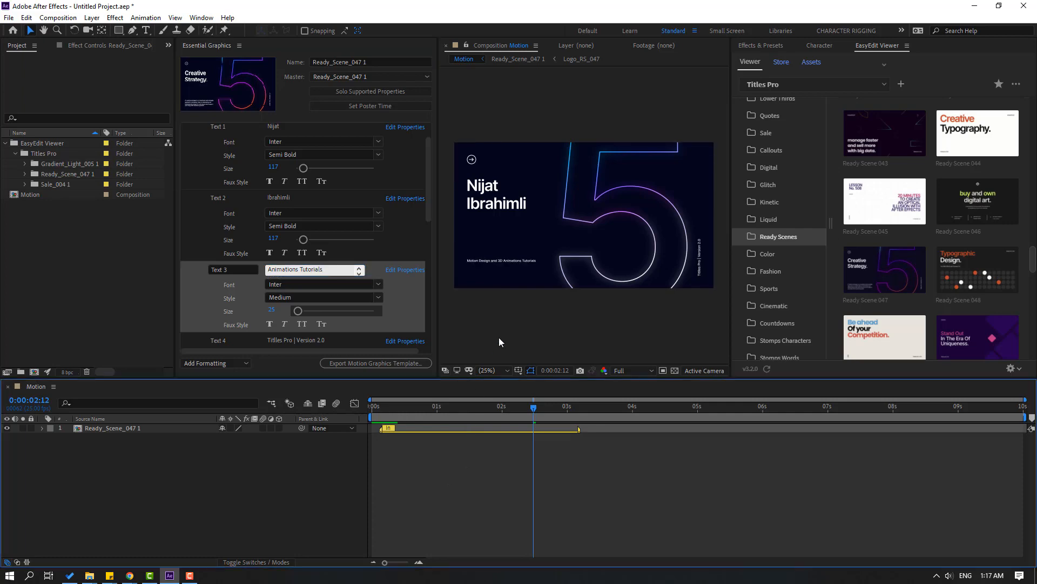
Inspect the edited scene in the maximized composition view, restore the layout, and scrub and play the animation
key("grave")
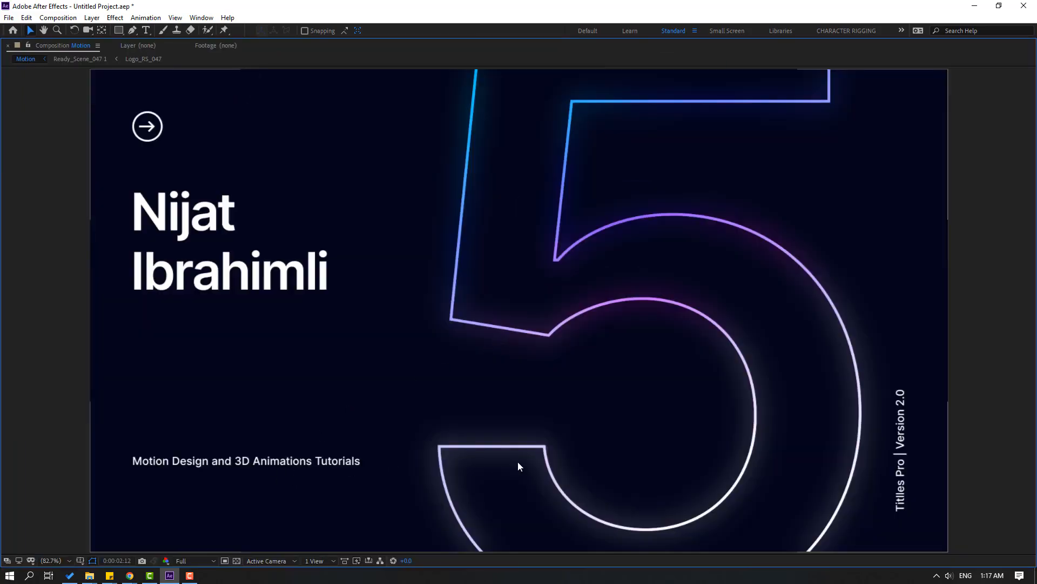
key("grave")
left_click_drag(534, 406, 457, 411)
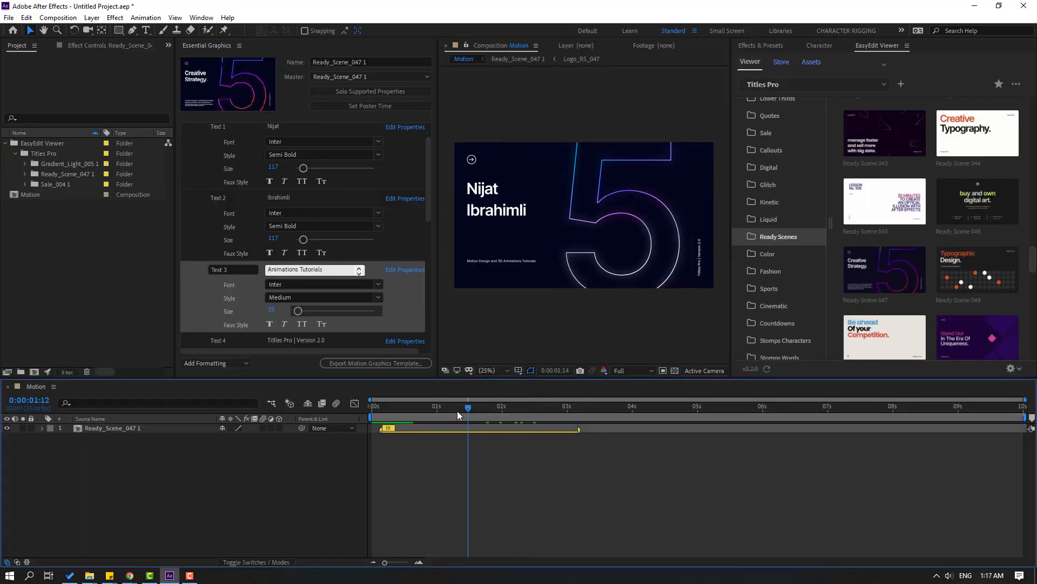
key("space")
Change the scene's Text 5 to 3 and check the frame near 2 seconds
scroll(220, 300, "down", 8)
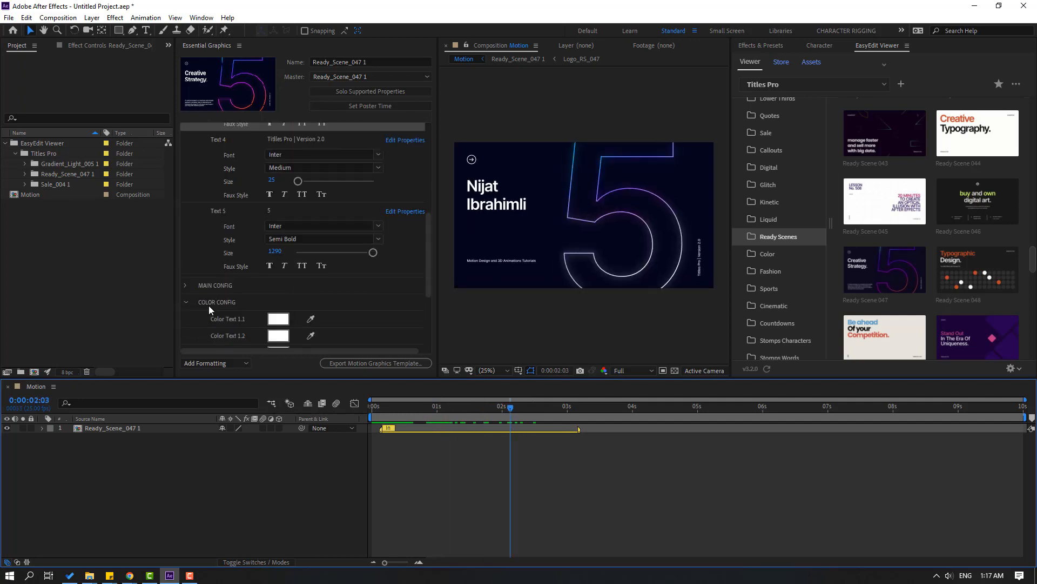
left_click(284, 210)
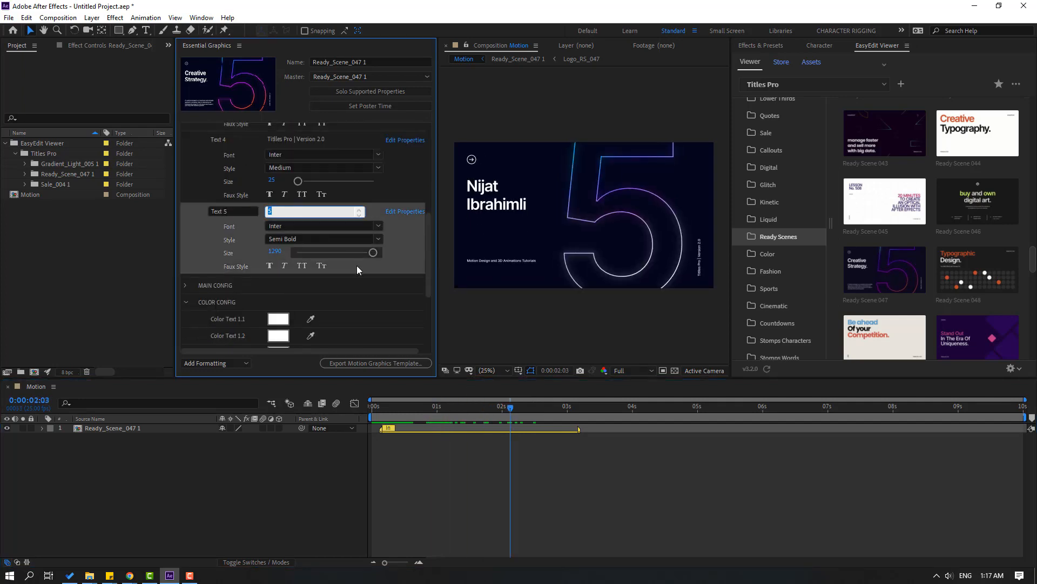
type("3")
left_click(563, 529)
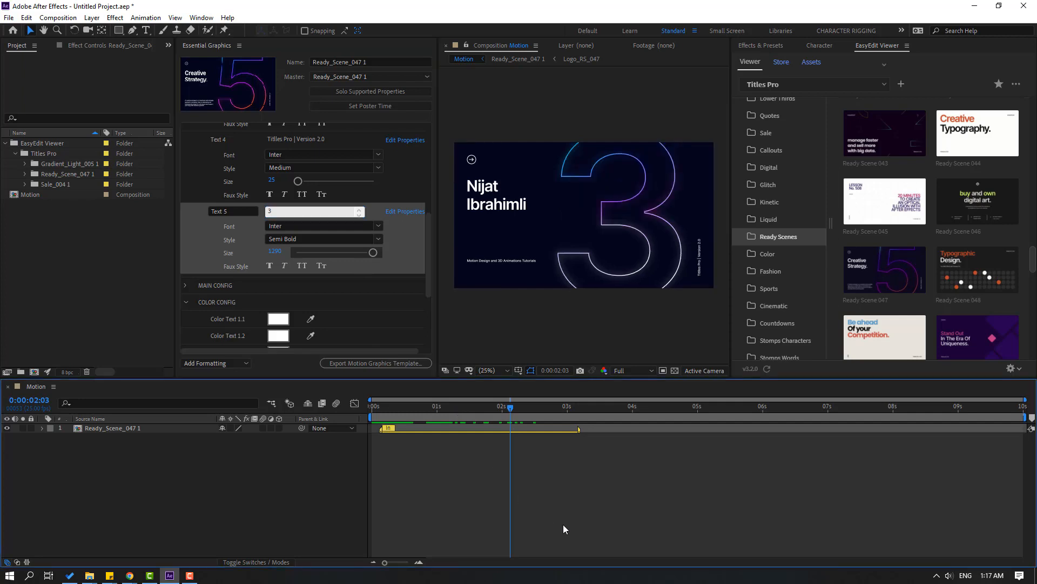
mouse_move(510, 409)
left_mouse_down()
mouse_move(410, 420)
mouse_move(551, 411)
mouse_move(511, 411)
left_mouse_up()
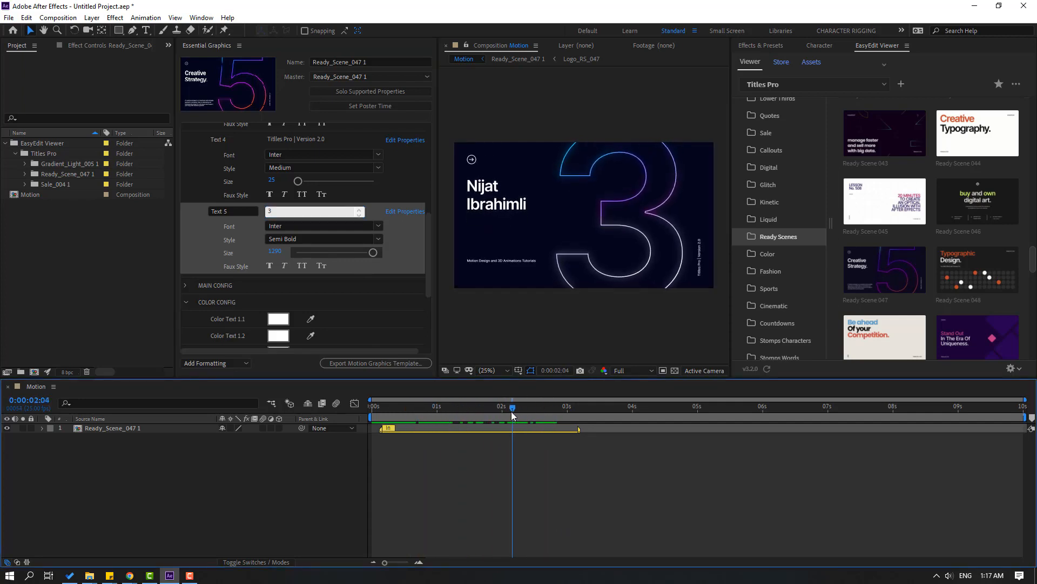
Browse the Titles Pro previews in the Minimal 1-line, 2-lines, 3-lines and 4-lines categories
scroll(783, 249, "up", 5)
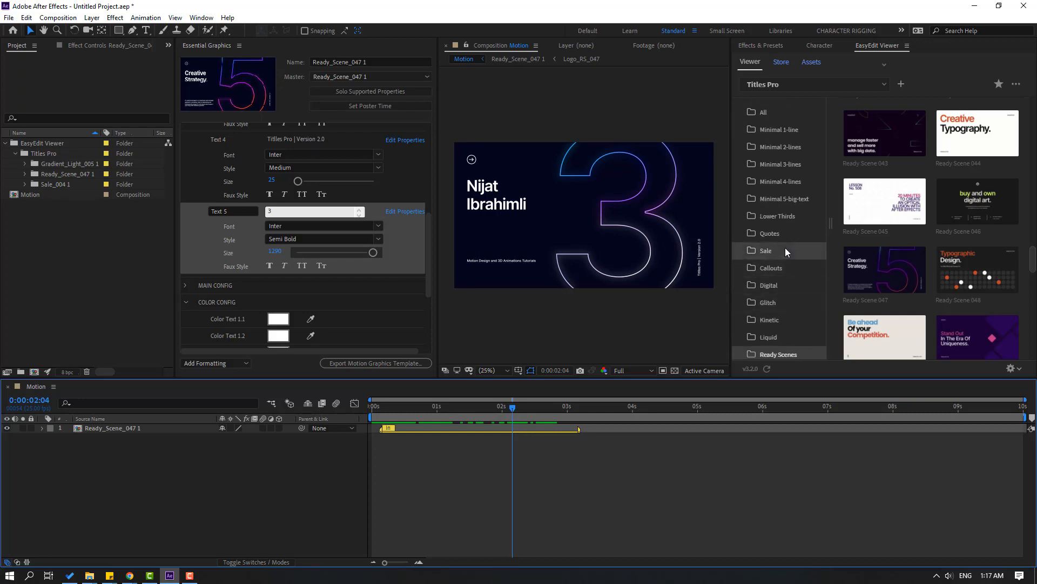
left_click(780, 130)
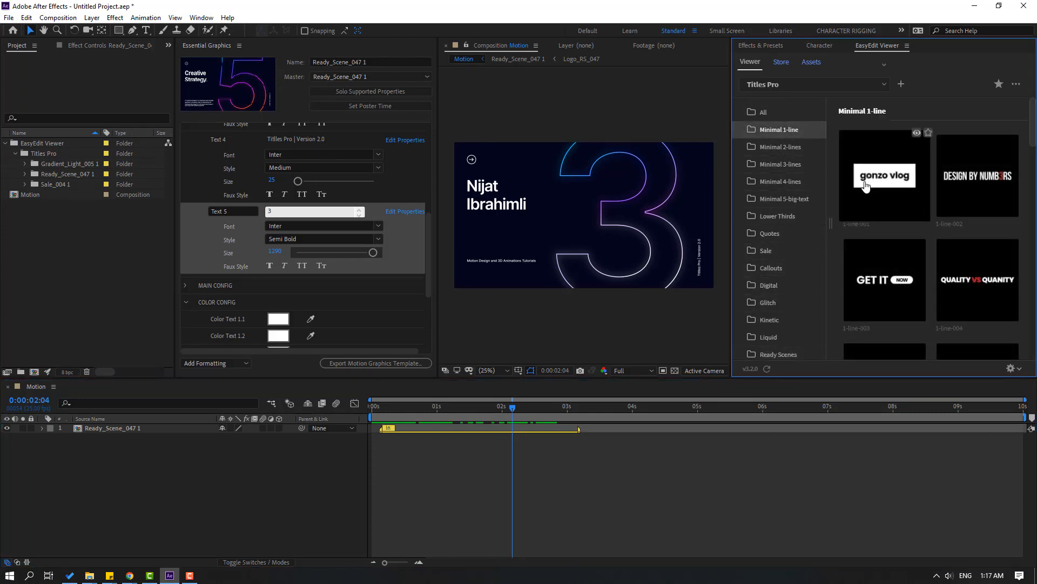
scroll(835, 177, "down", 2)
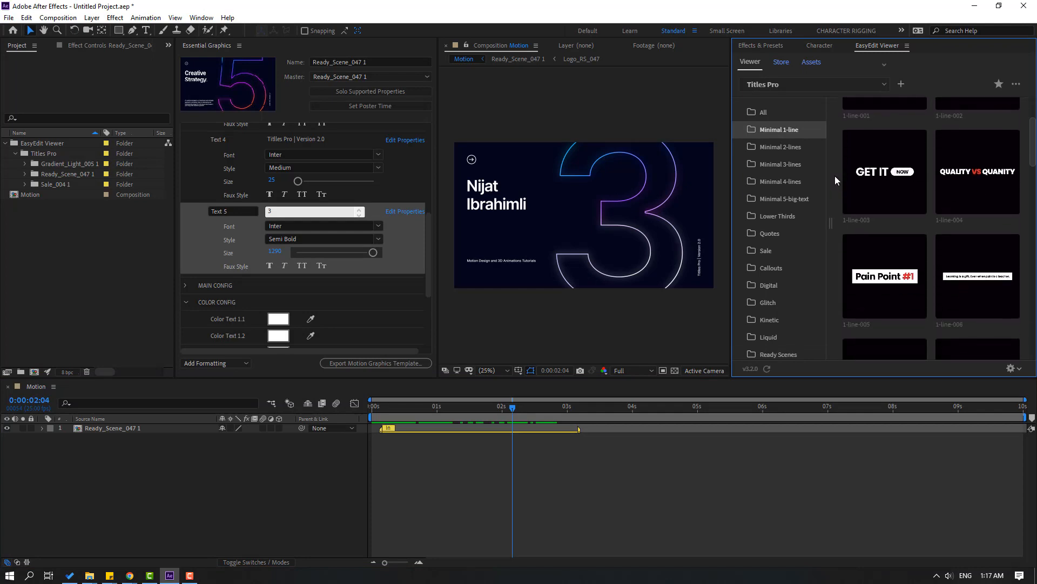
scroll(835, 176, "down", 1)
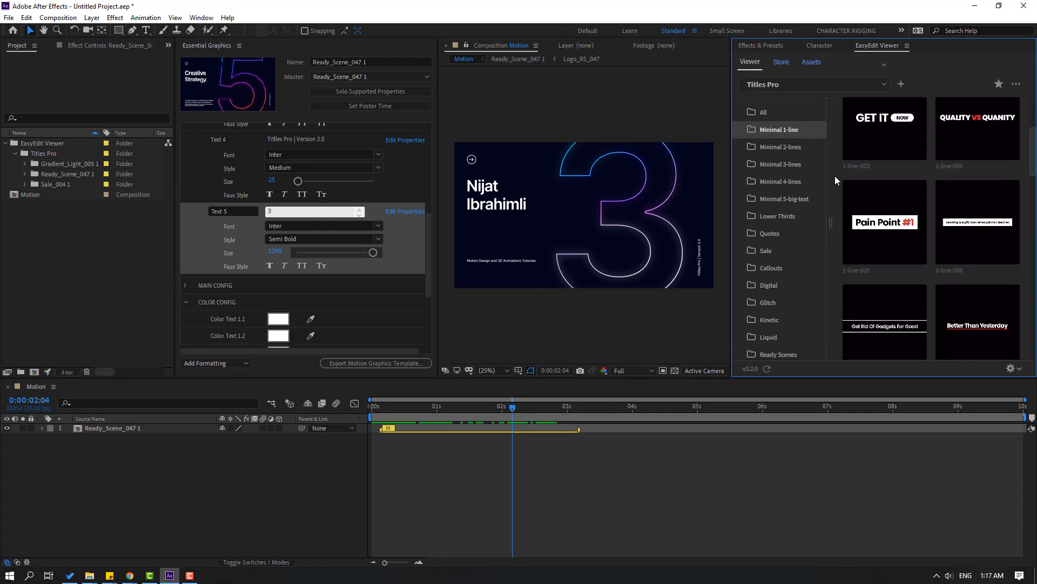
scroll(835, 176, "up", 3)
left_click(779, 148)
scroll(838, 173, "down", 4)
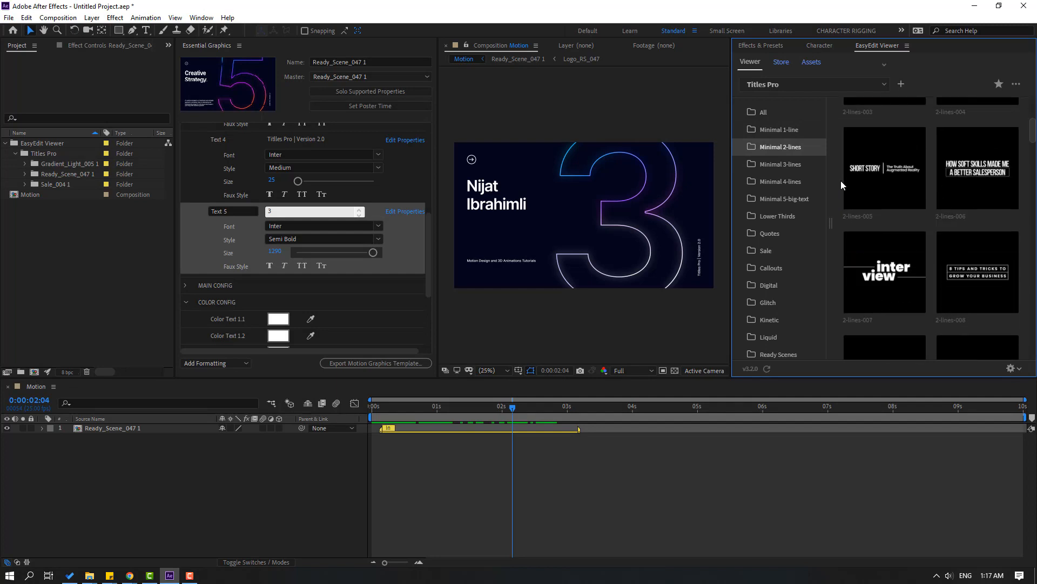
left_click(778, 165)
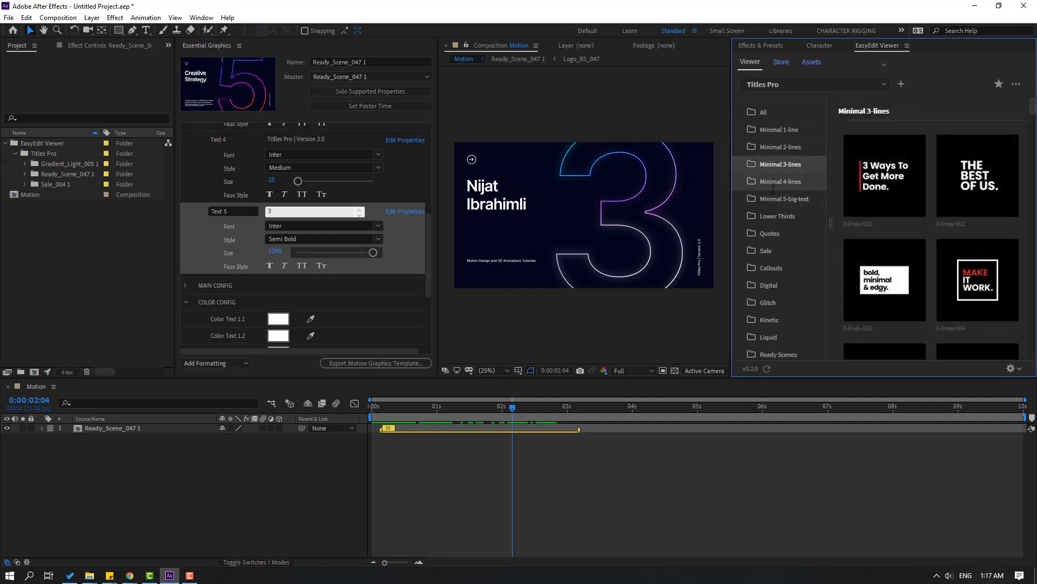
left_click(774, 181)
Look through the animated title previews in the Lower Thirds category of Titles Pro
left_click(777, 216)
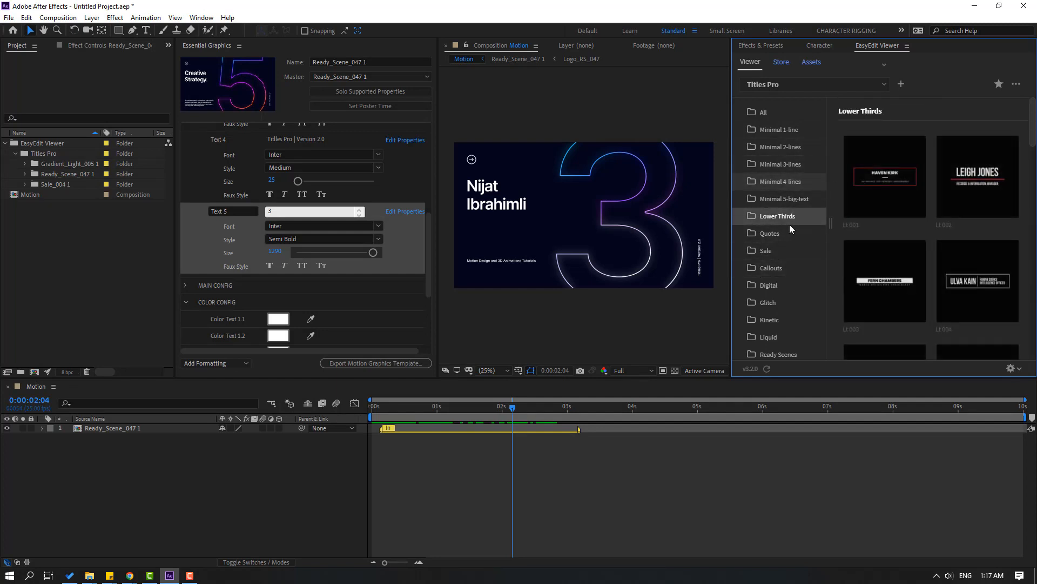
left_click_drag(1032, 140, 1032, 181)
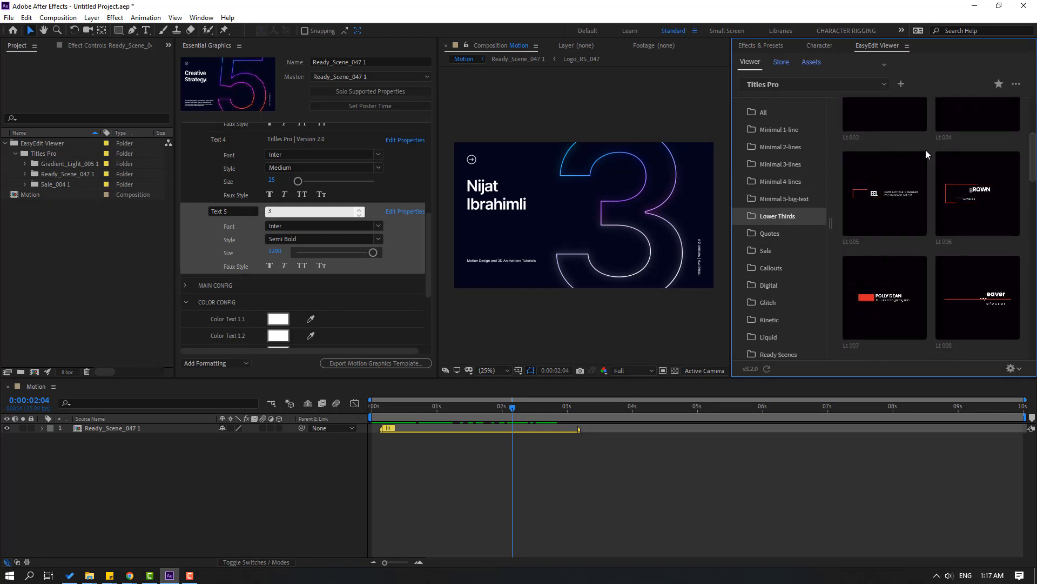
scroll(925, 150, "down", 1)
scroll(932, 196, "down", 1)
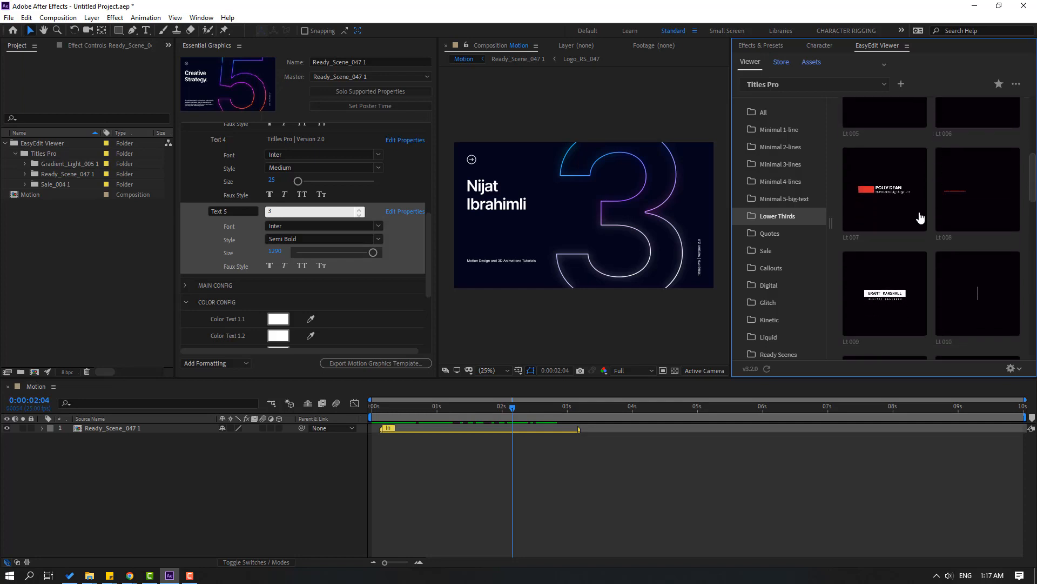
Browse the Quotes category of Titles Pro and examine its quote title previews
left_click(779, 235)
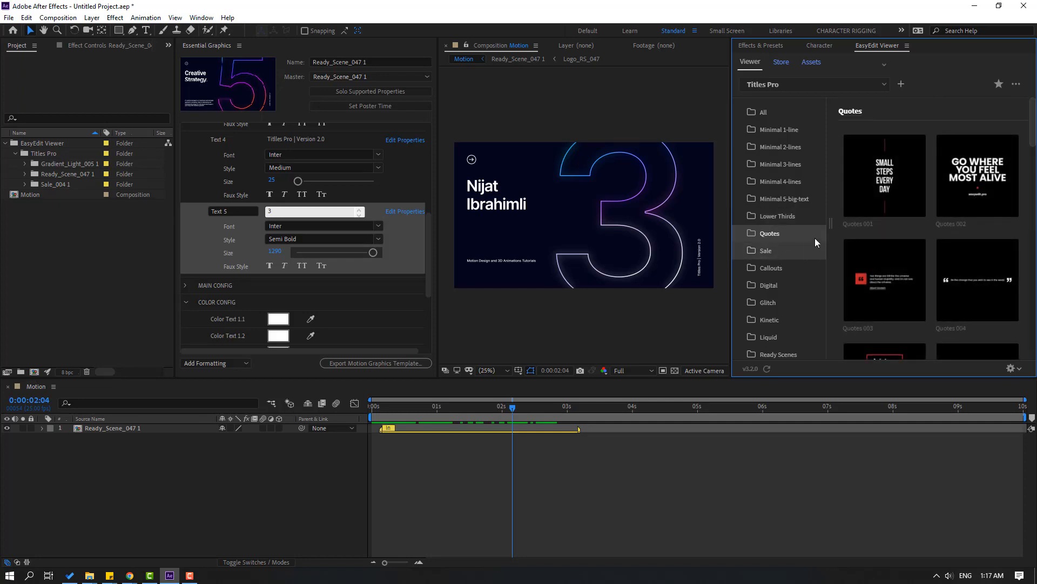
scroll(835, 187, "down", 4)
scroll(832, 215, "down", 1)
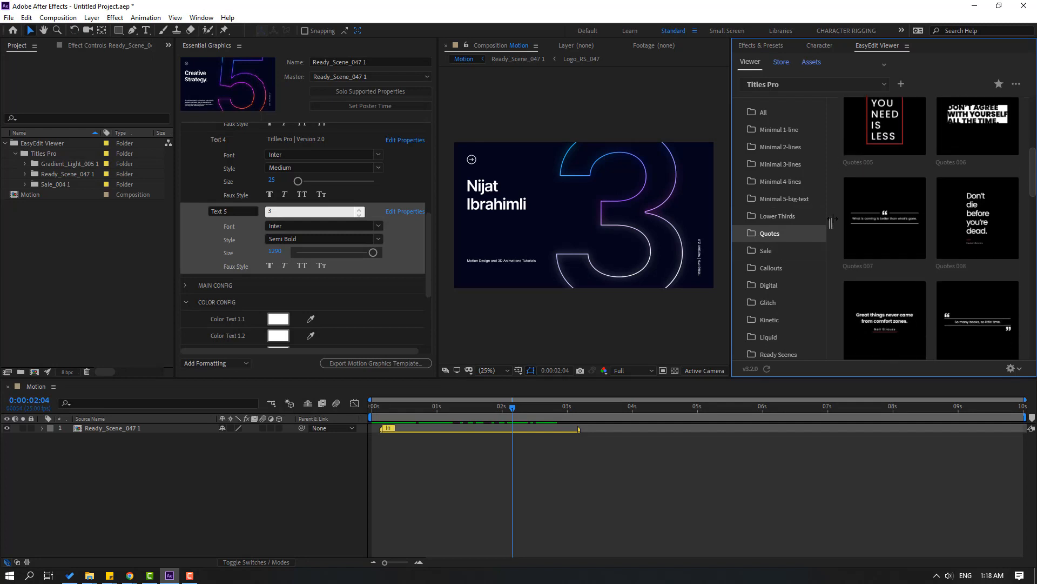
scroll(982, 212, "down", 1)
scroll(982, 213, "down", 3)
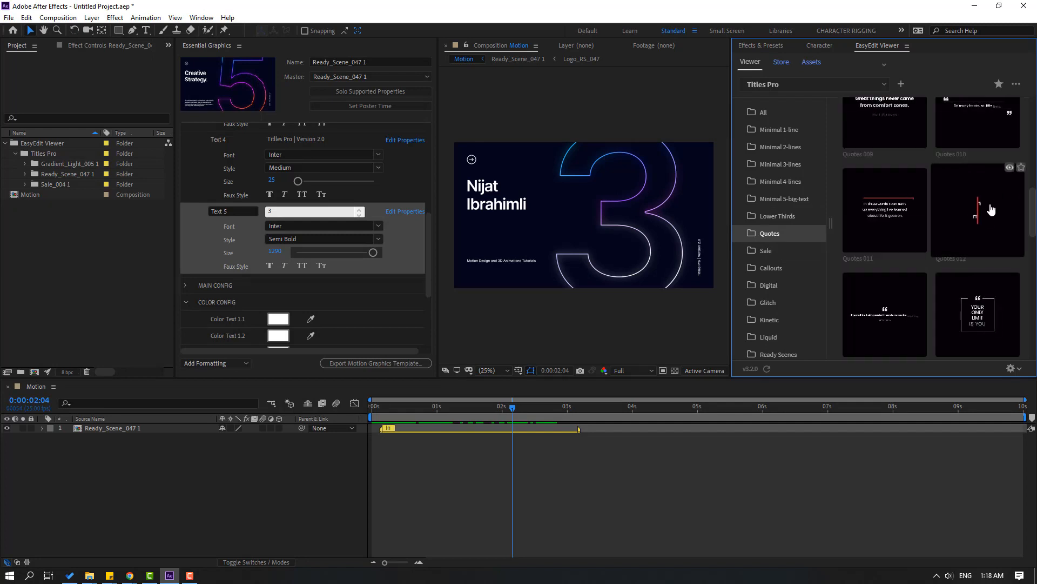
scroll(986, 237, "down", 1)
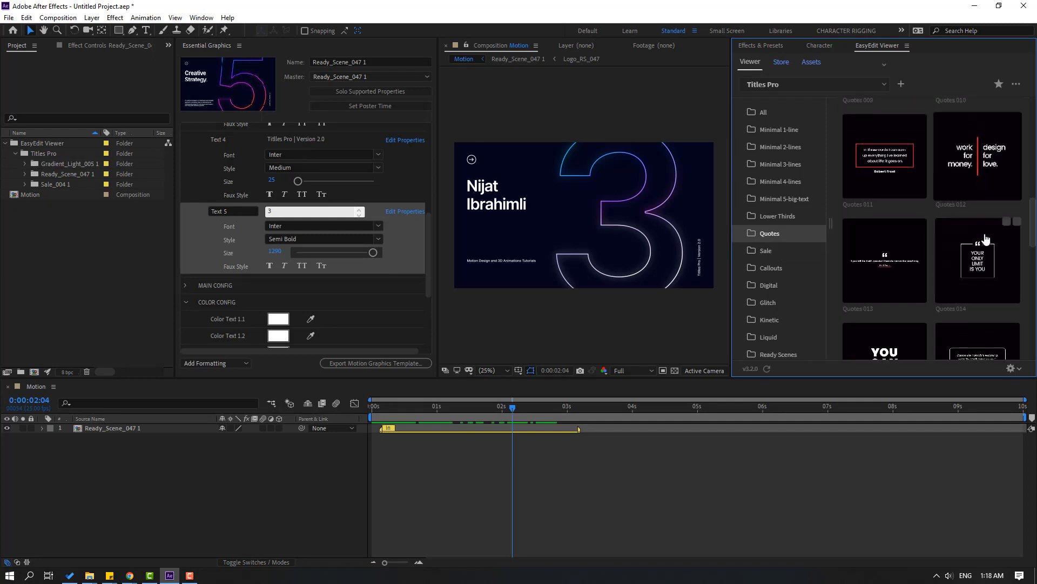
scroll(972, 273, "down", 1)
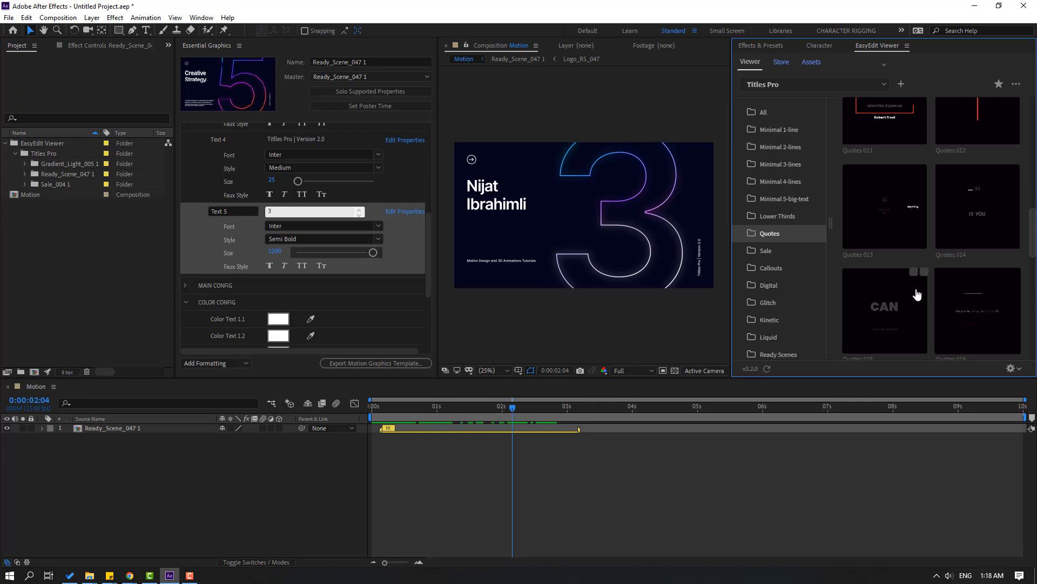
Review the Titles Pro previews in the Sale and Callouts categories
left_click(766, 250)
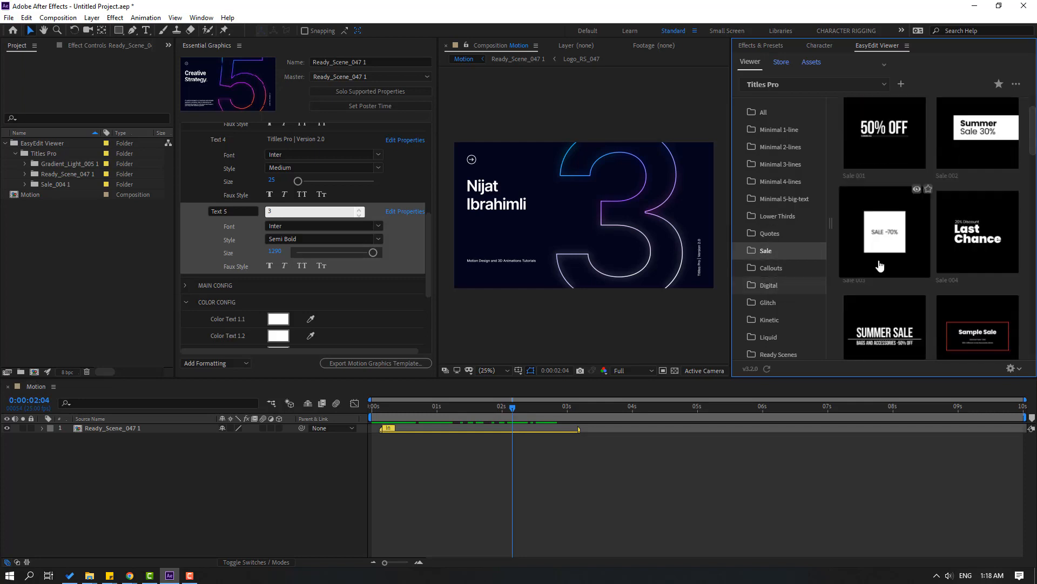
scroll(865, 264, "down", 10)
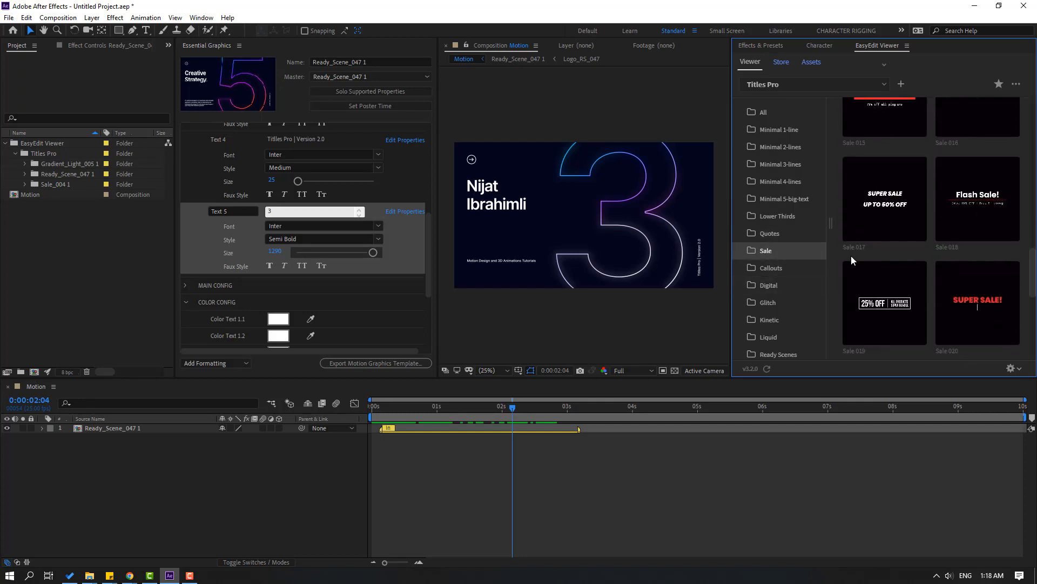
left_click(789, 267)
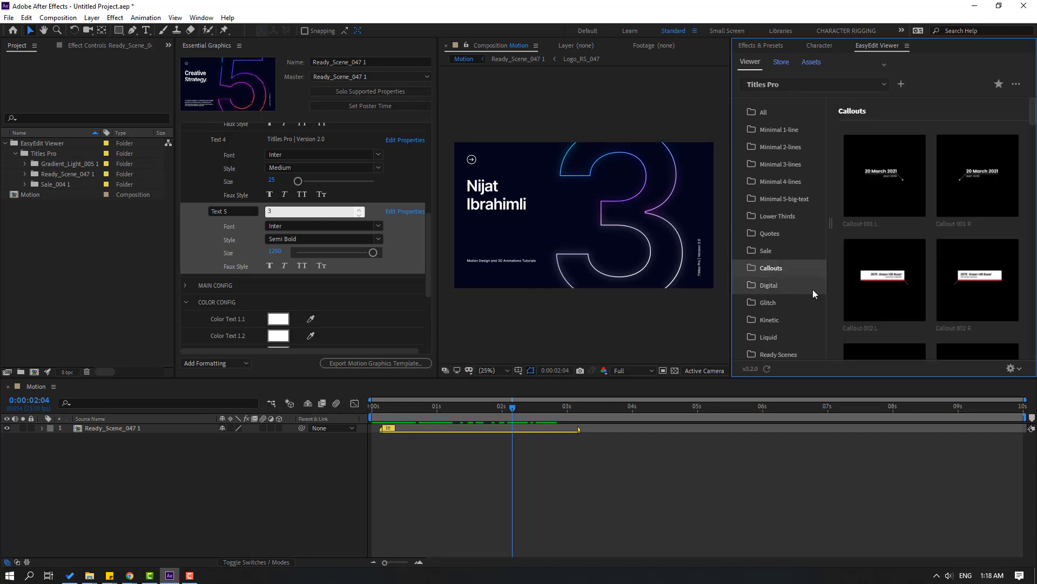
scroll(858, 282, "down", 2)
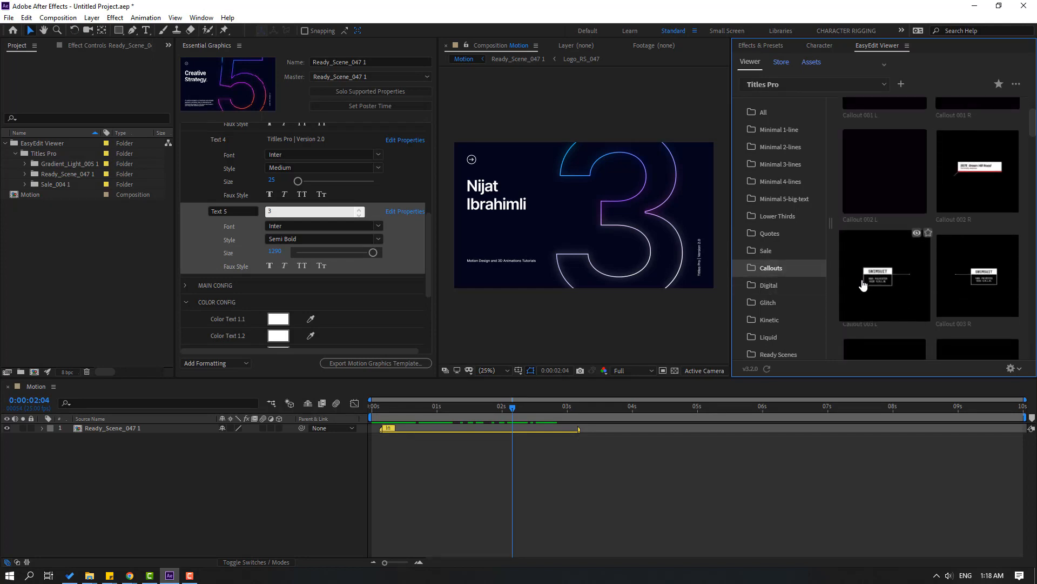
scroll(863, 286, "down", 3)
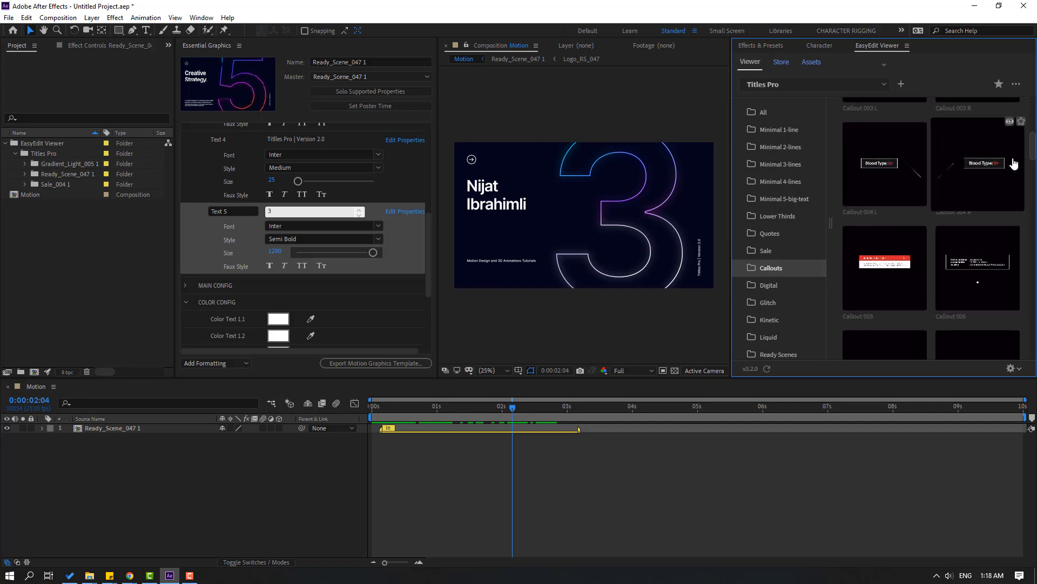
scroll(1023, 184, "down", 1)
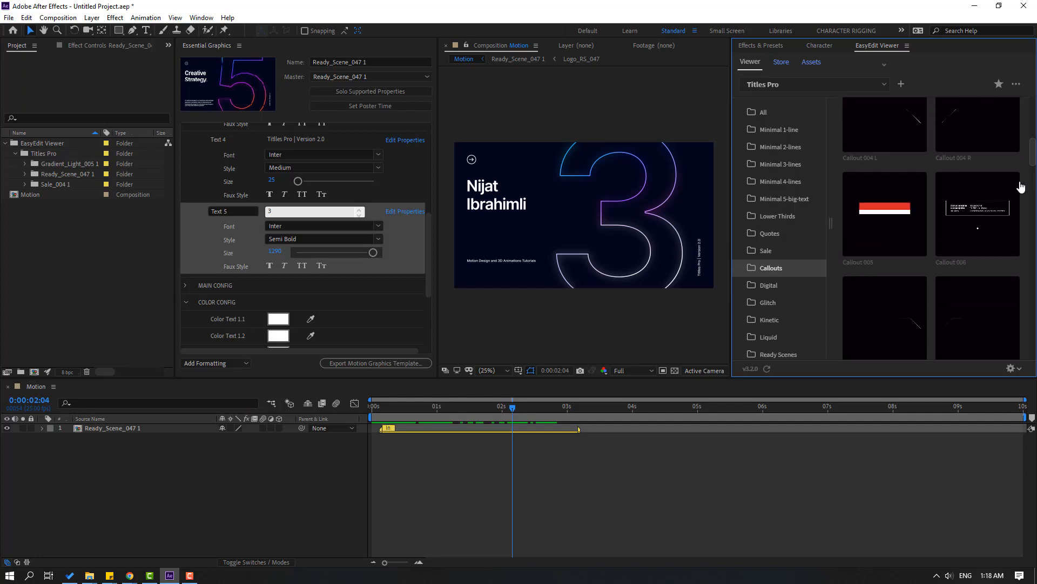
scroll(1026, 189, "down", 5)
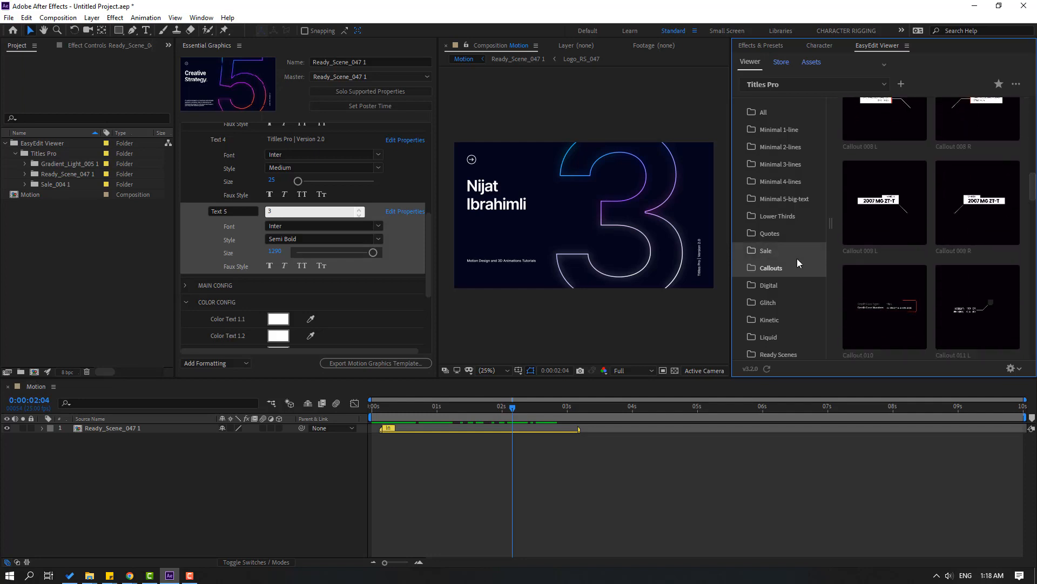
Check the Digital, Glitch, Liquid and Ready Scenes categories of Titles Pro
scroll(784, 205, "down", 3)
left_click(771, 183)
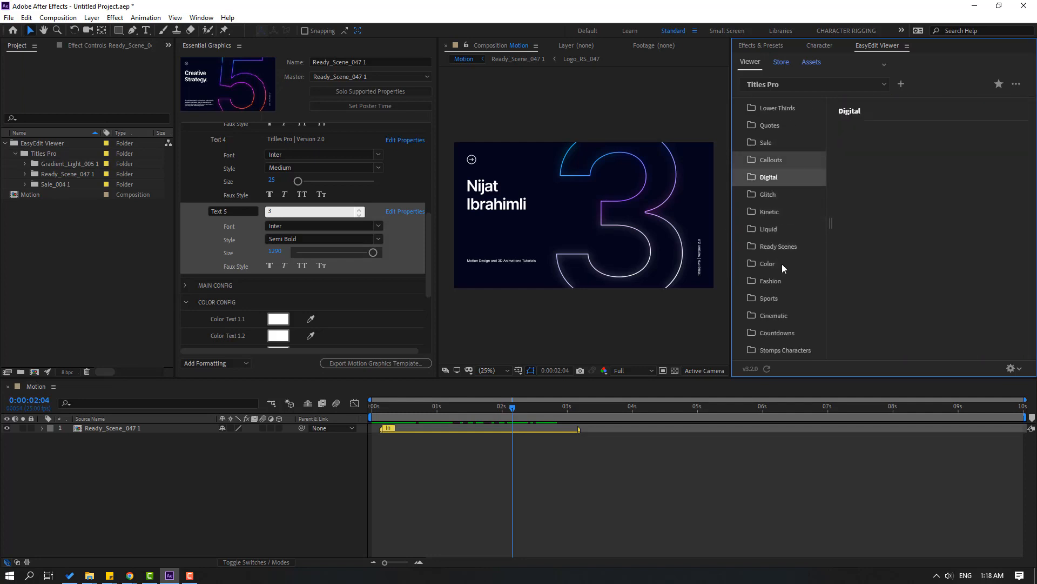
left_click(768, 194)
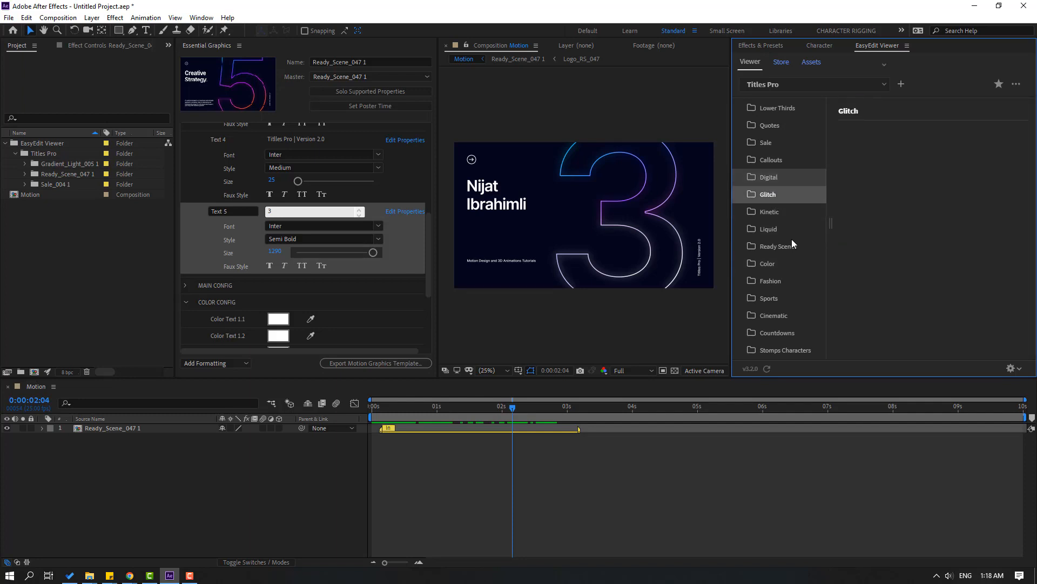
left_click(773, 229)
left_click(778, 246)
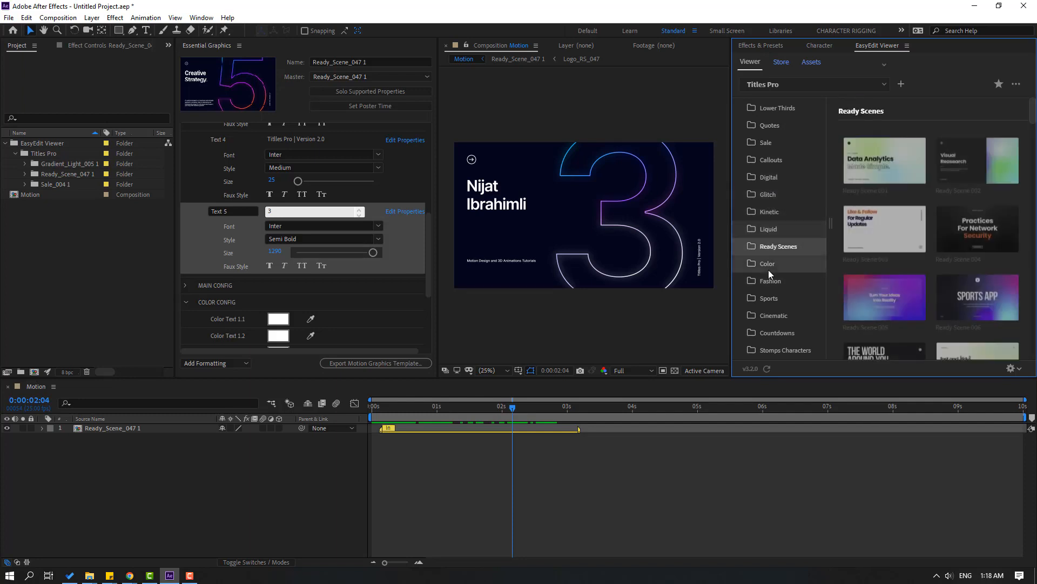
Browse the Color category of Titles Pro and examine its colorful title previews
left_click(770, 270)
scroll(770, 271, "down", 3)
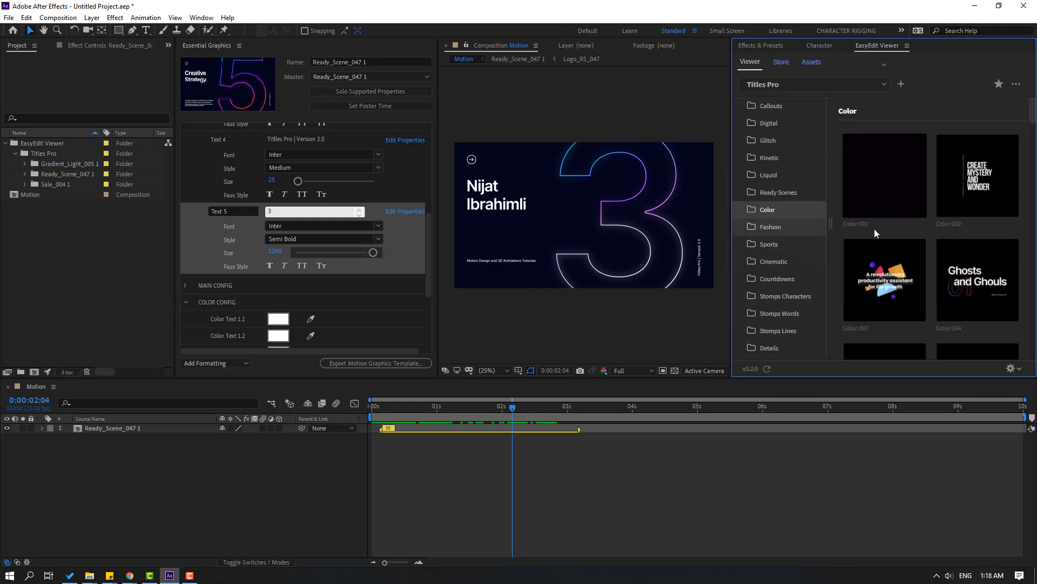
scroll(964, 236, "down", 5)
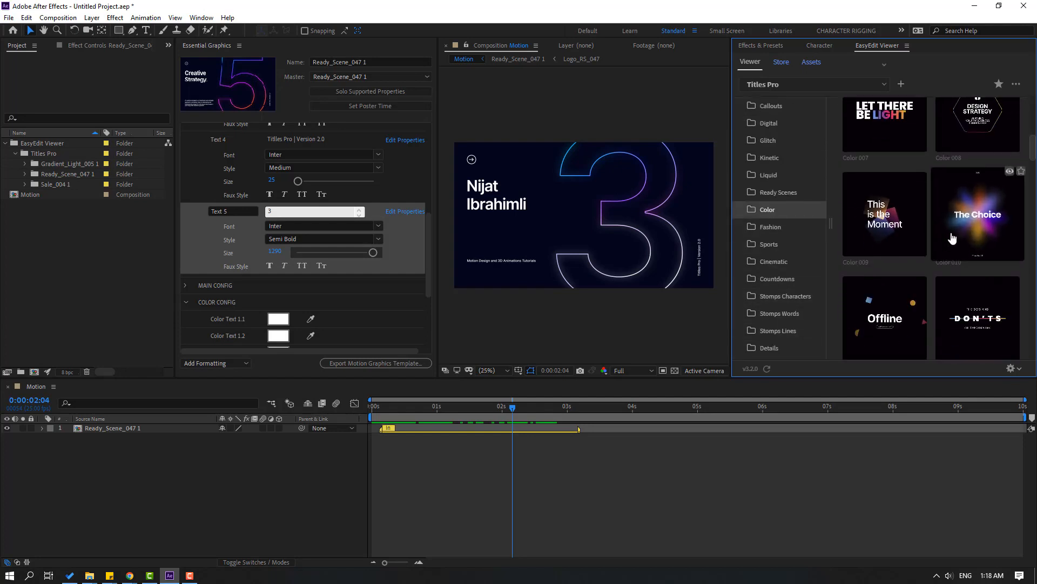
scroll(949, 232, "down", 4)
scroll(905, 228, "up", 2)
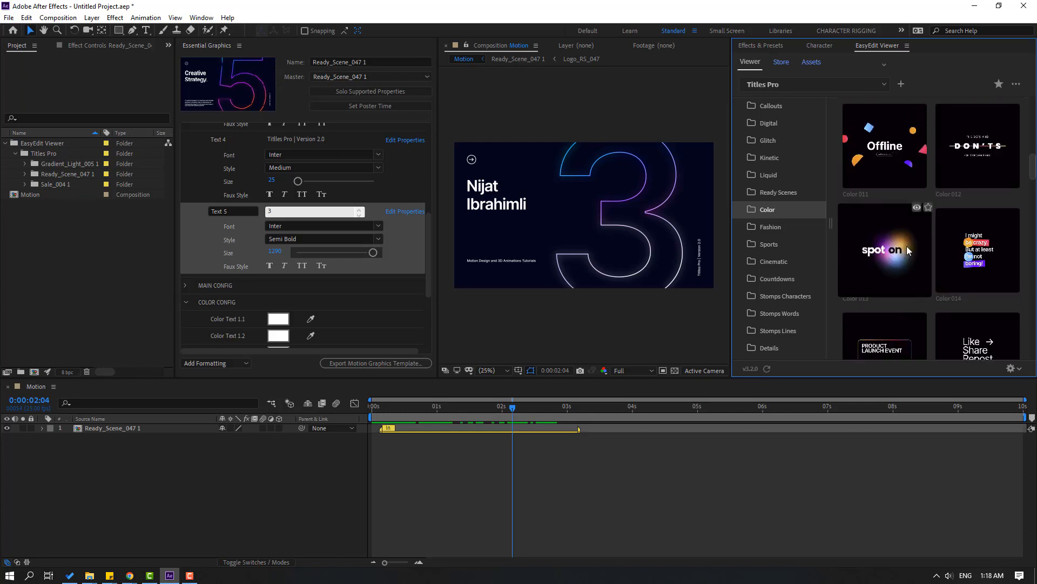
scroll(979, 227, "down", 3)
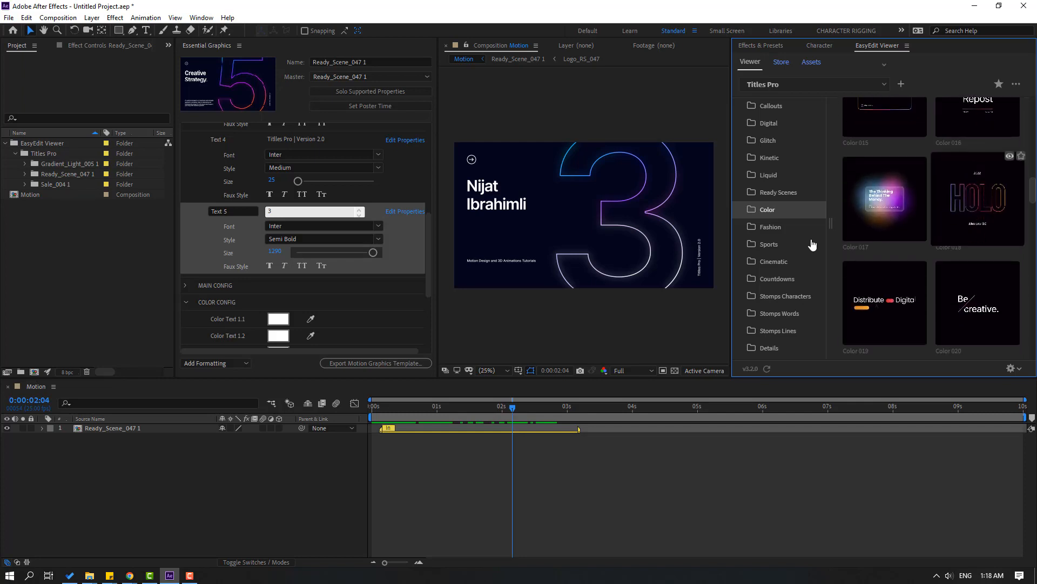
Browse the Countdowns previews in Titles Pro and open the Stomps Characters category
scroll(775, 239, "down", 5)
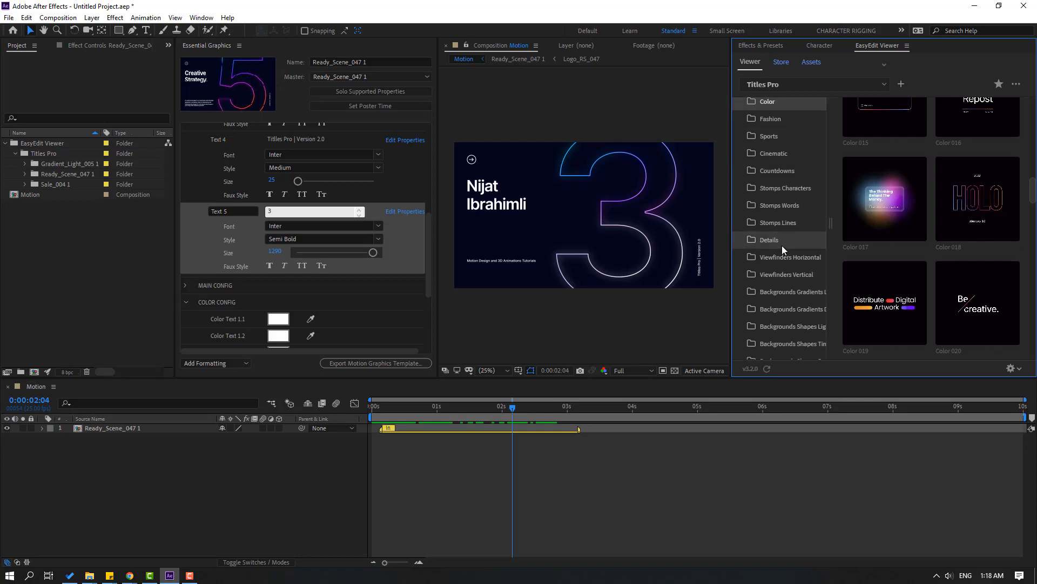
left_click(780, 171)
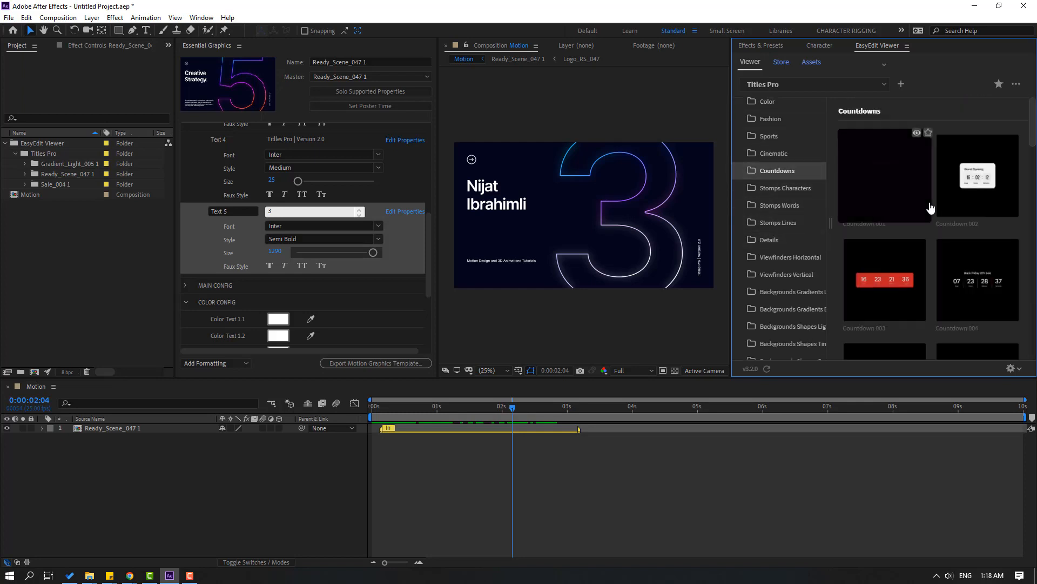
scroll(951, 203, "down", 10)
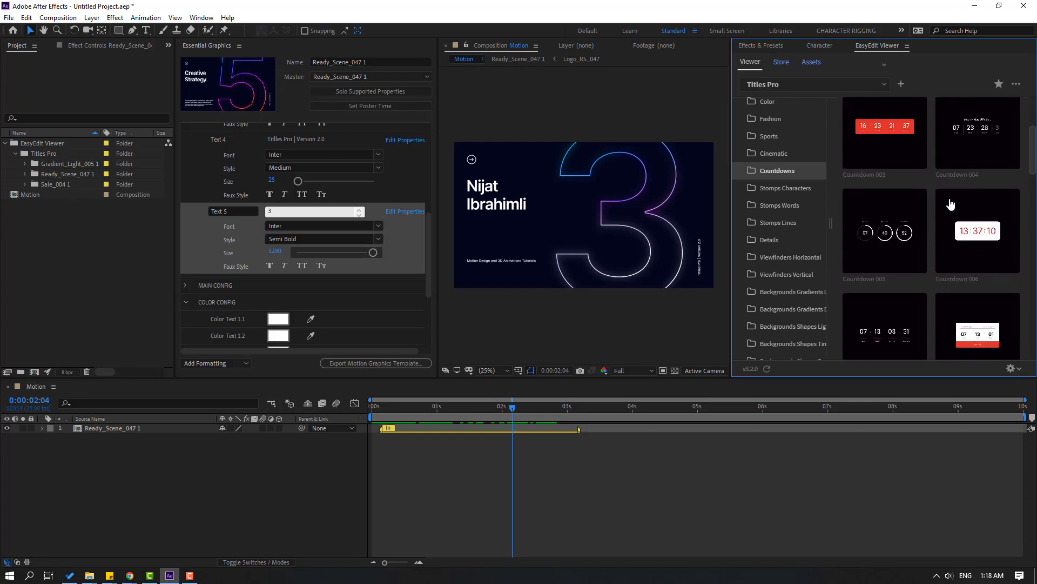
scroll(951, 201, "down", 5)
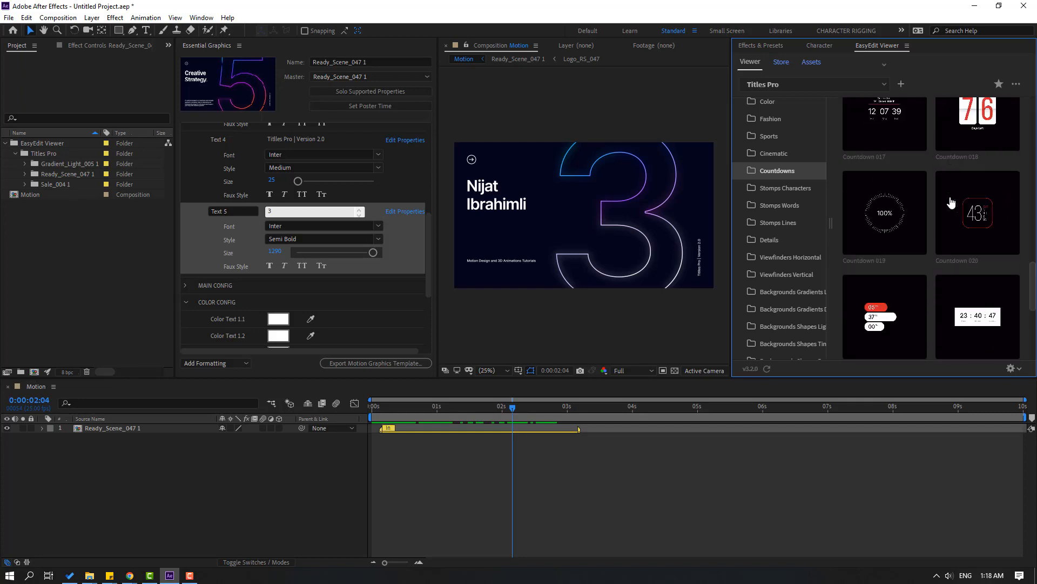
scroll(950, 196, "up", 3)
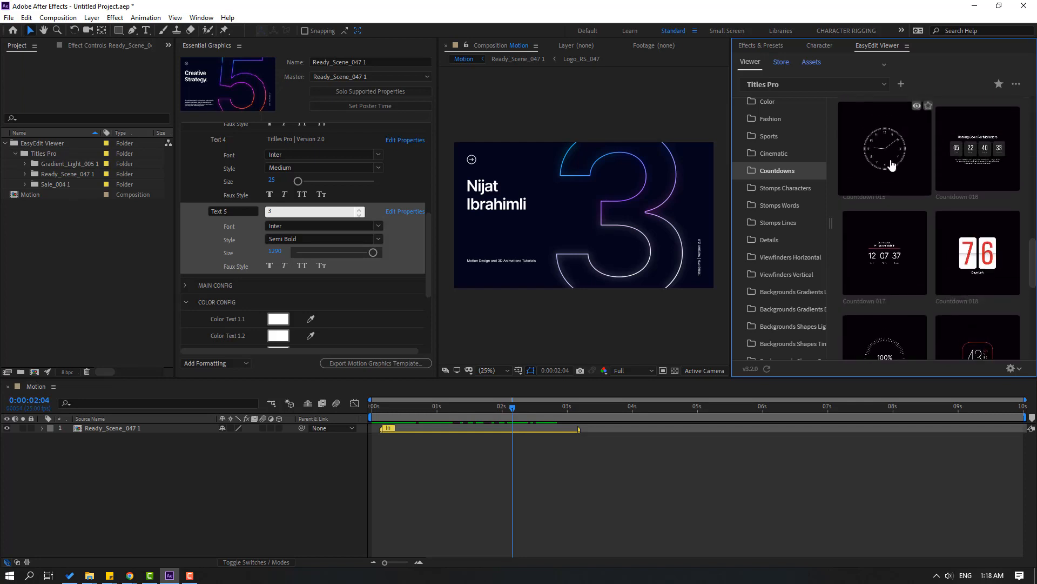
scroll(890, 173, "down", 5)
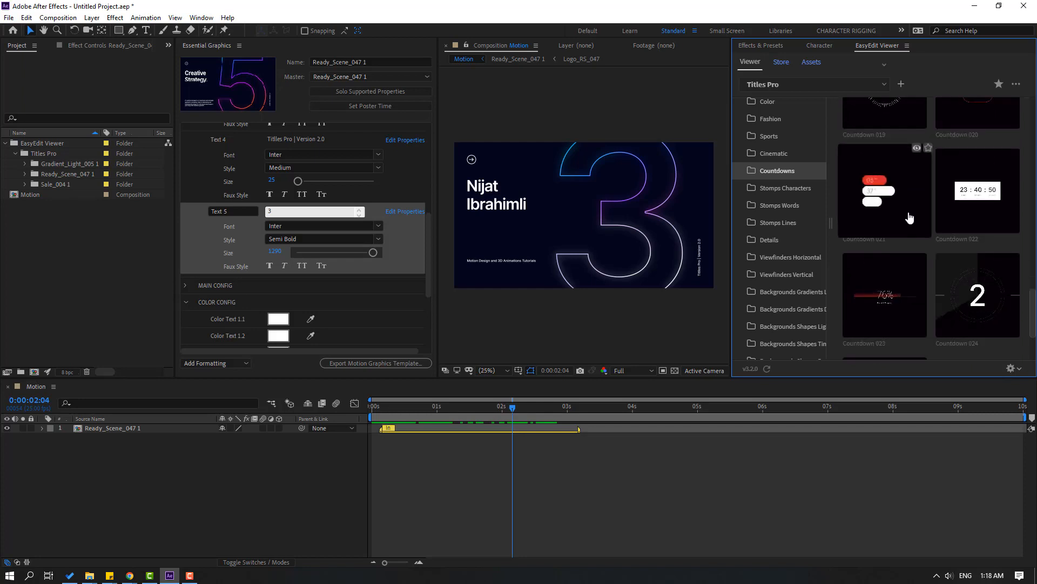
left_click(774, 189)
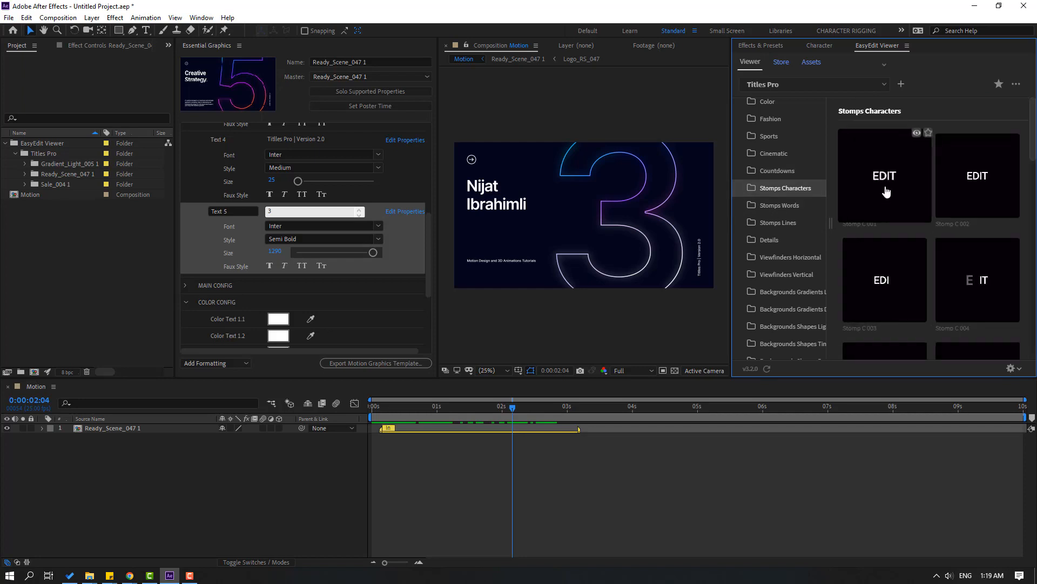
Browse the Stomps Characters previews in Titles Pro and review the Backgrounds Shapes Dark category
scroll(976, 205, "down", 2)
scroll(967, 208, "down", 4)
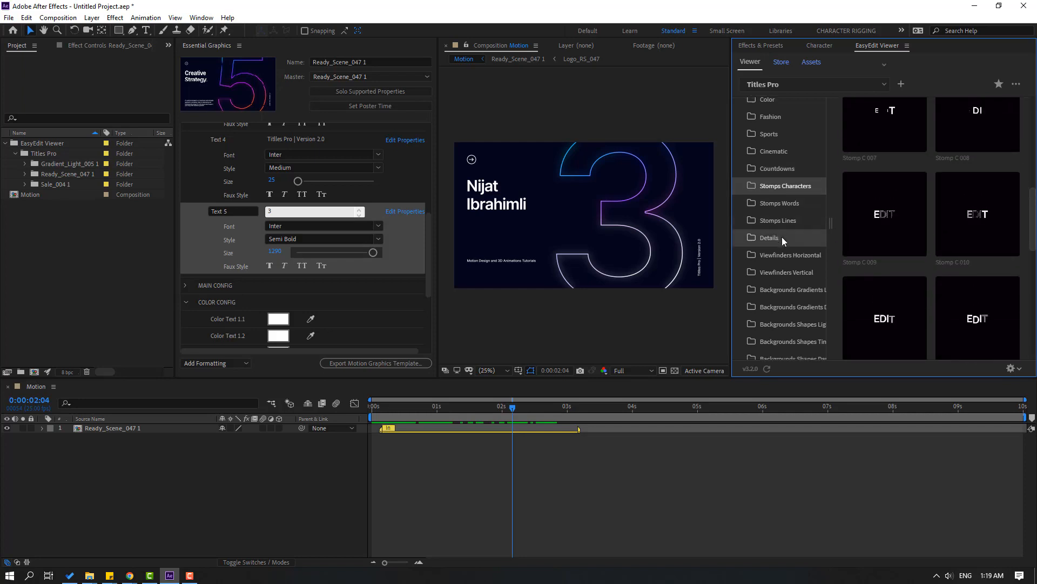
scroll(782, 237, "down", 1)
left_click(784, 352)
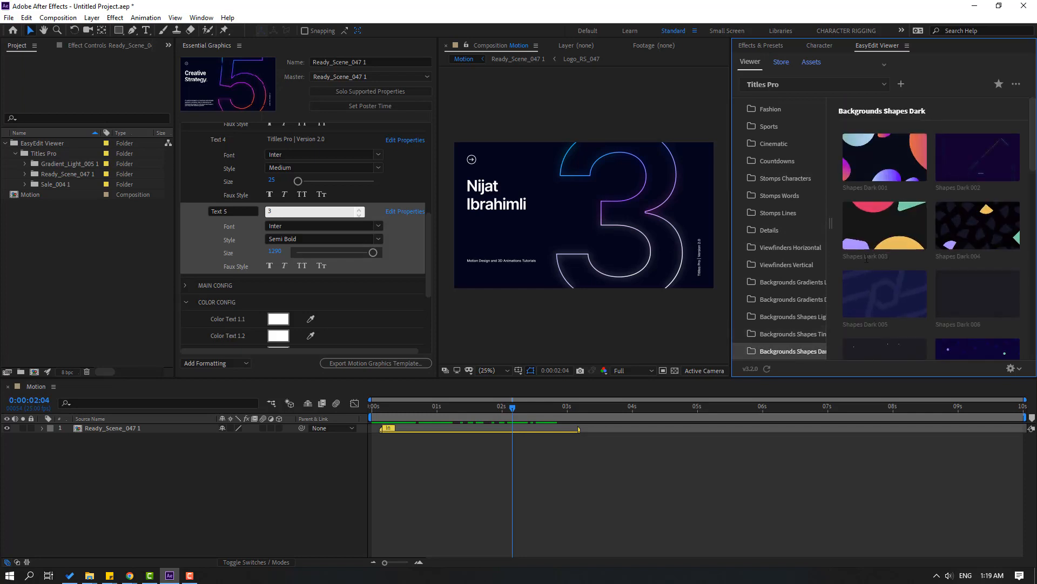
scroll(866, 259, "down", 15)
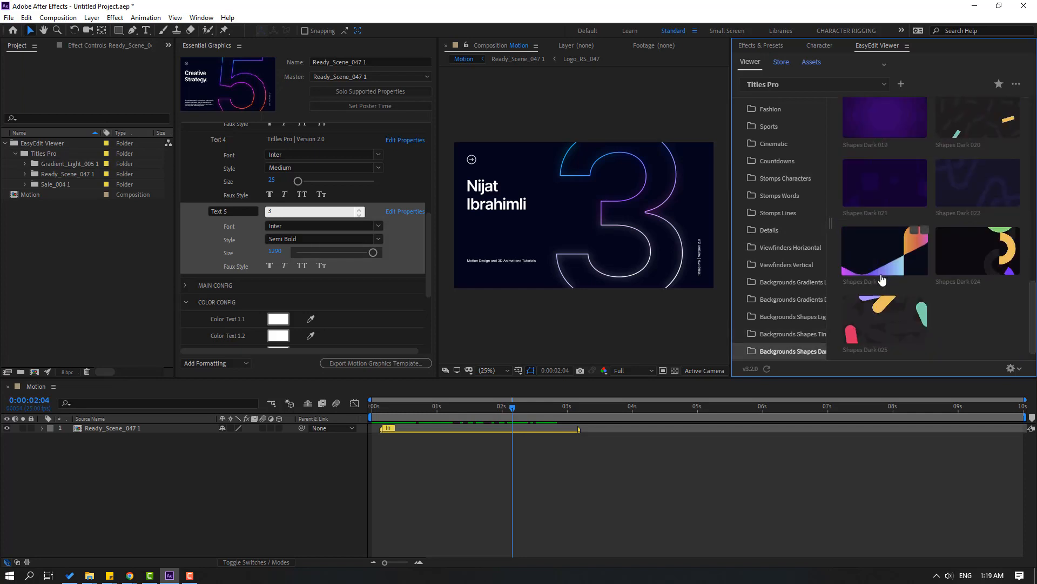
Check the tinted and light shape backgrounds and the dark and light gradient backgrounds in Titles Pro
left_click(786, 334)
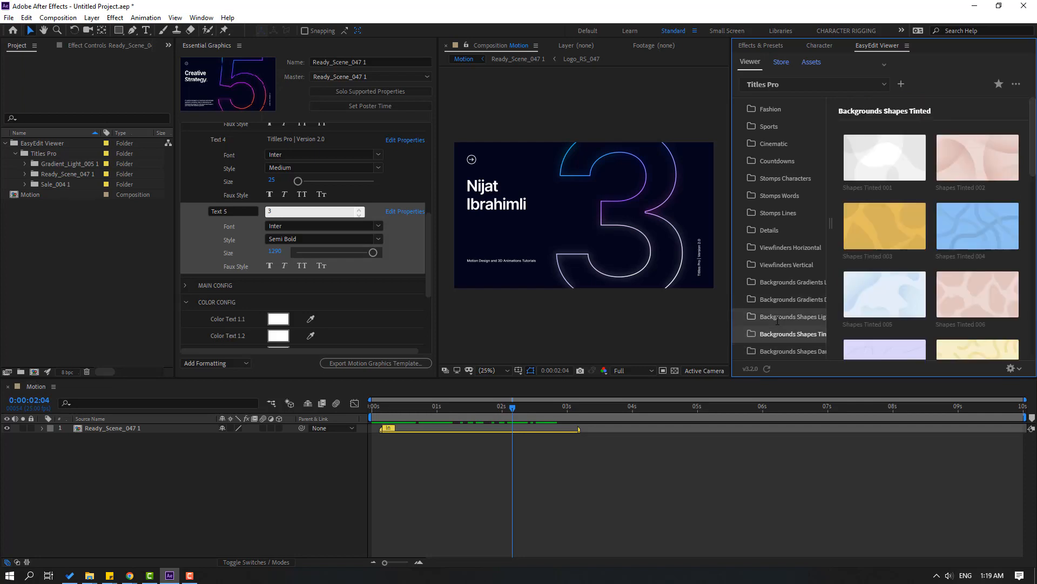
left_click(773, 311)
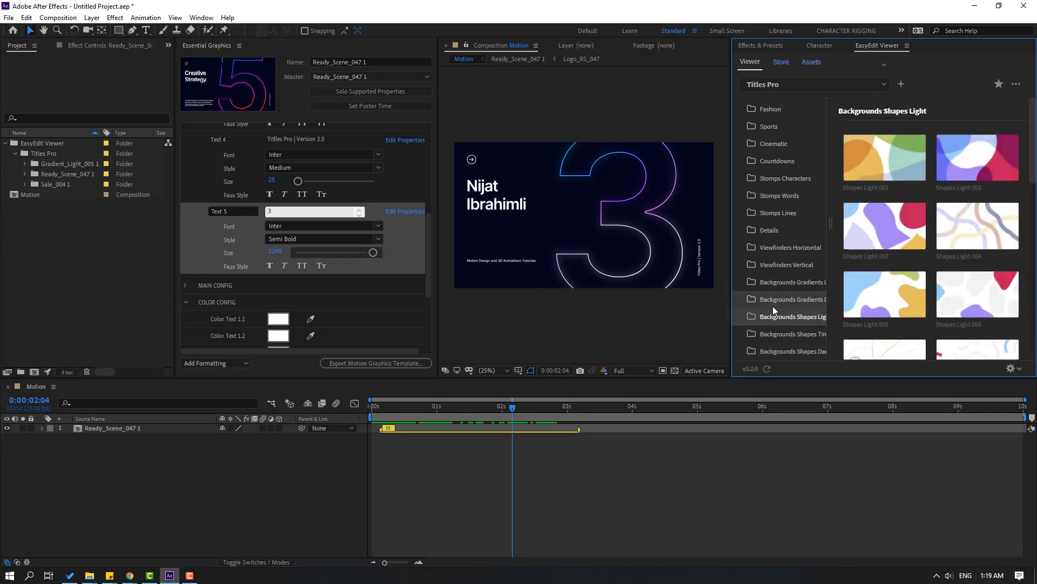
left_click(773, 300)
left_click(774, 283)
Browse the Viewfinders Vertical category of Titles Pro and examine its viewfinder previews
left_click(775, 265)
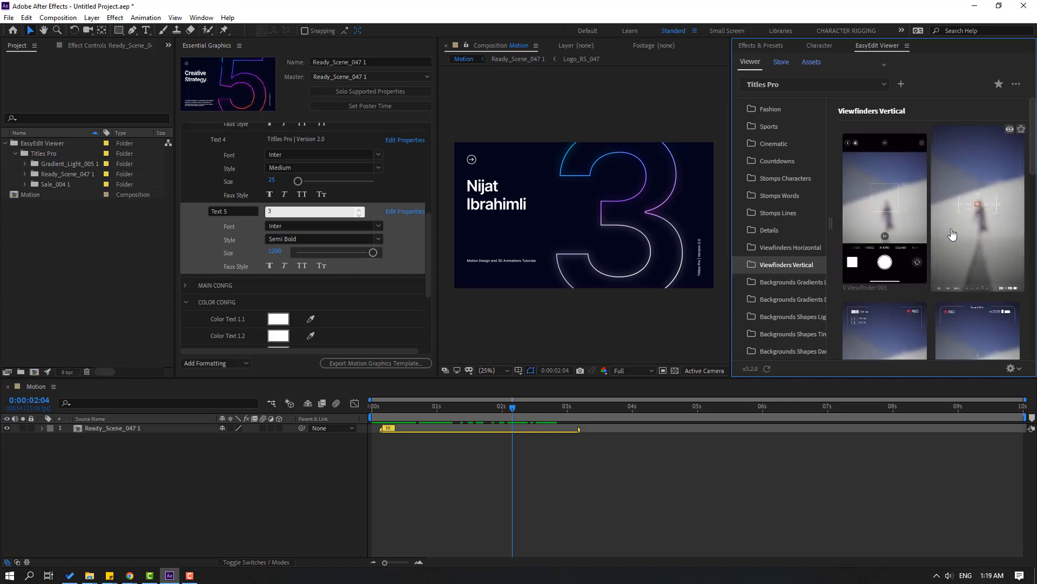
scroll(889, 237, "down", 3)
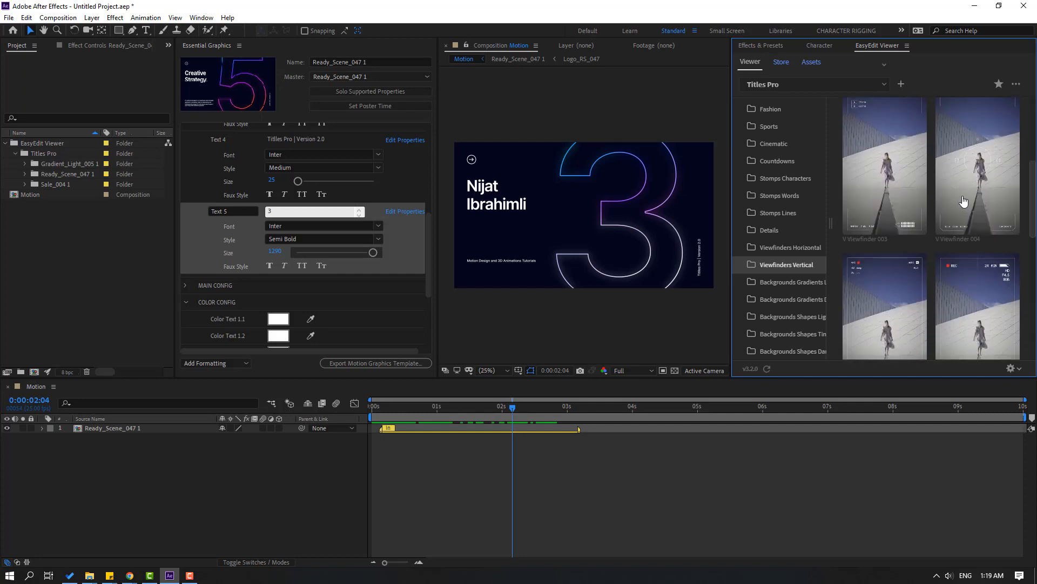
scroll(893, 240, "up", 3)
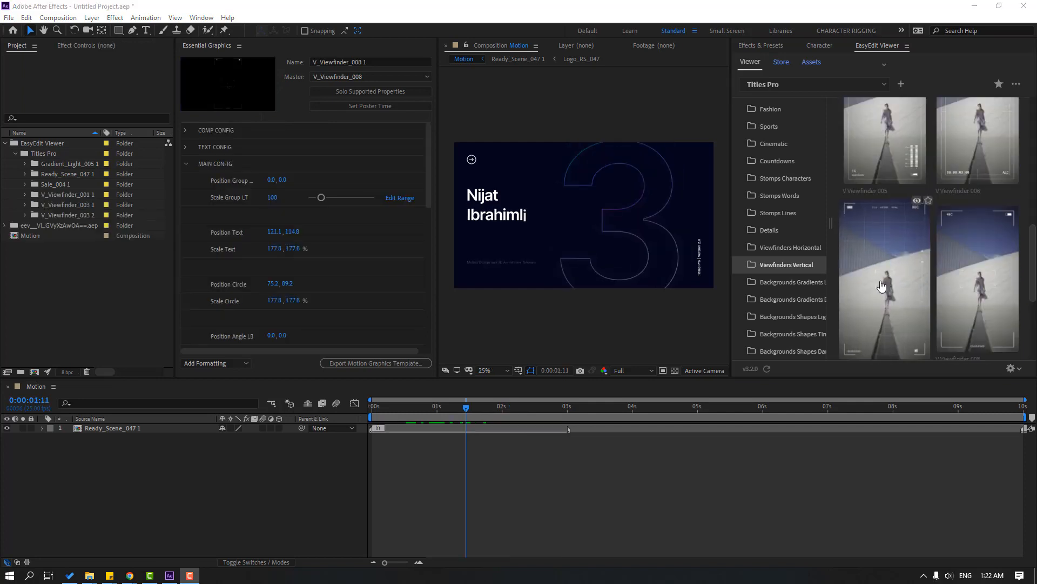
Delete the Ready_Scene_047 layer from the Motion composition and resize the composition to 1080 px wide by 1920 px high
left_click(95, 429)
key("Delete")
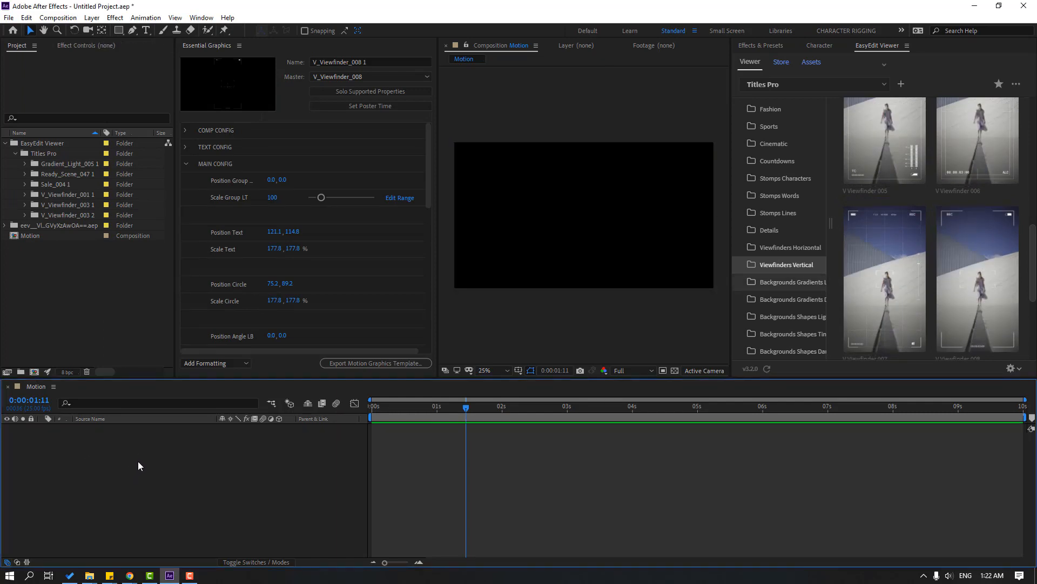
right_click(142, 463)
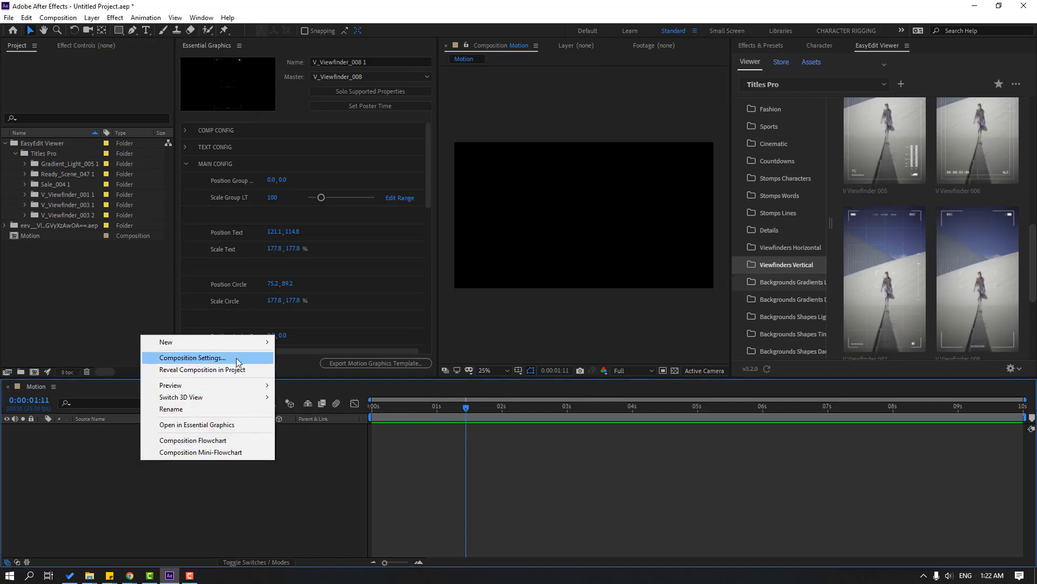
left_click(237, 362)
left_click(80, 84)
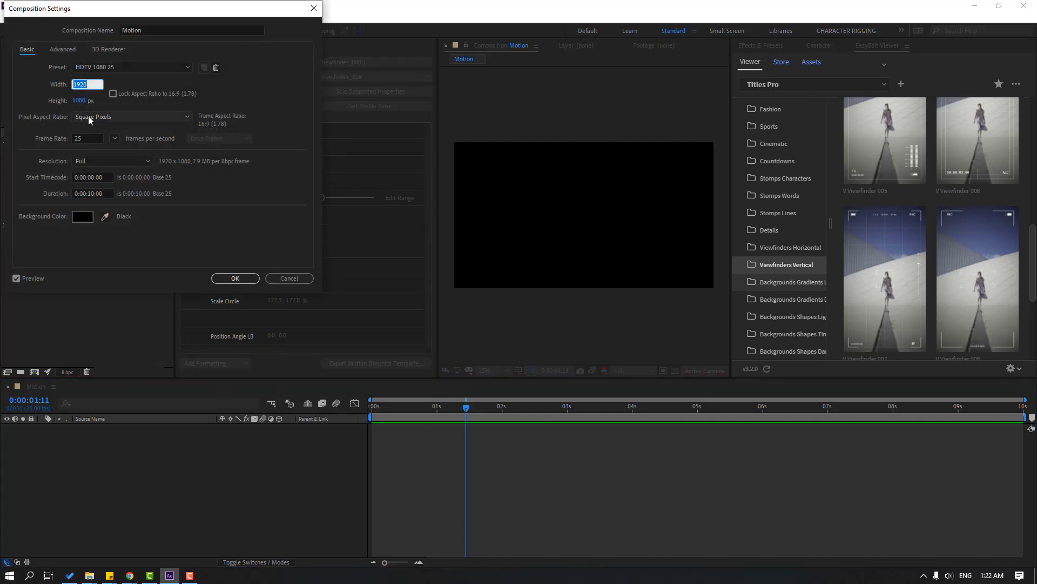
type("1080")
key("Tab")
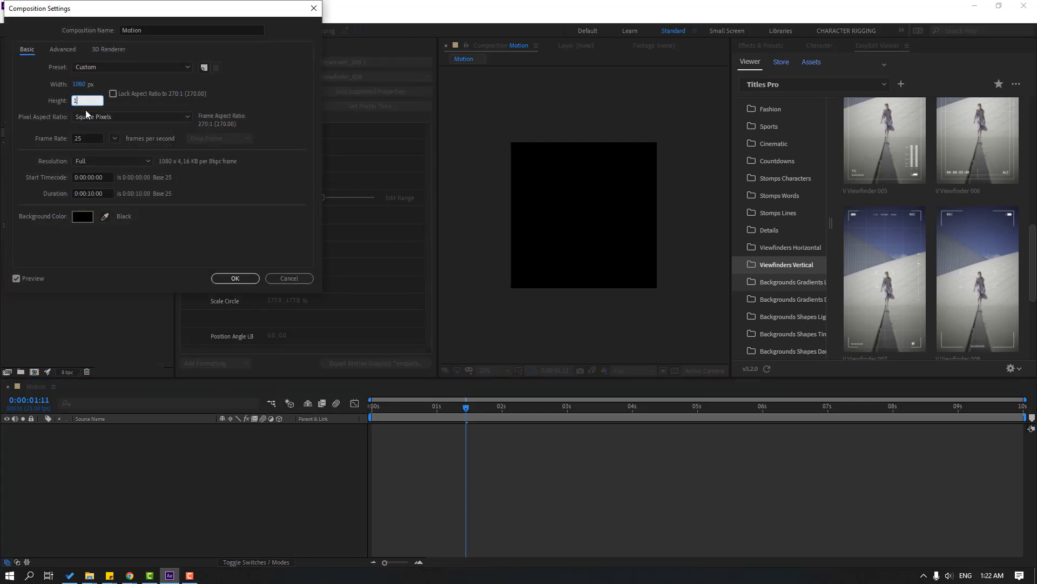
type("1920")
left_click(285, 108)
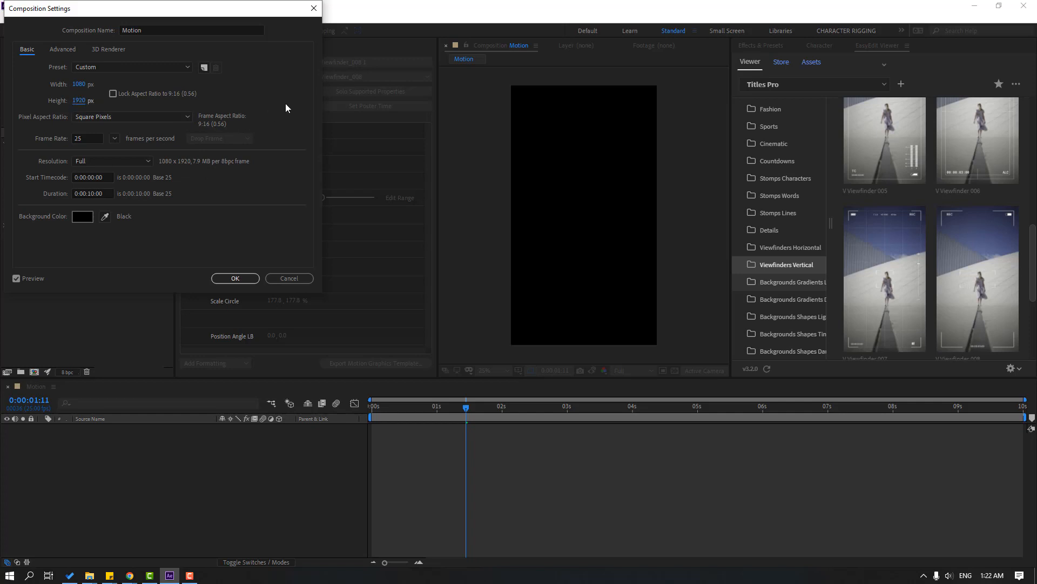
left_click(235, 278)
Add the V Viewfinder 009 template to the Motion composition and preview its animation along the timeline
scroll(967, 287, "down", 3)
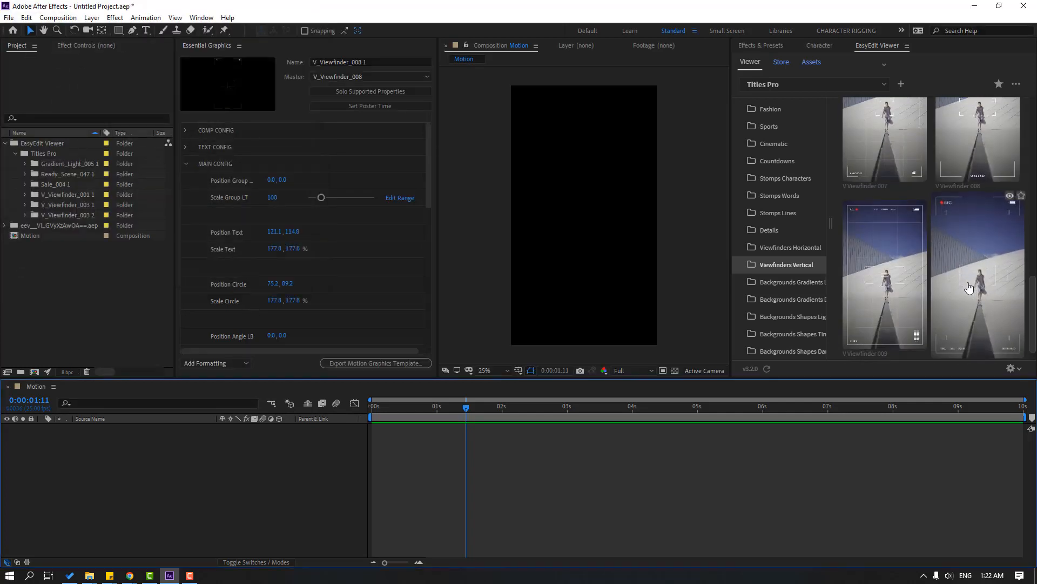
scroll(929, 259, "down", 1)
left_click(884, 234)
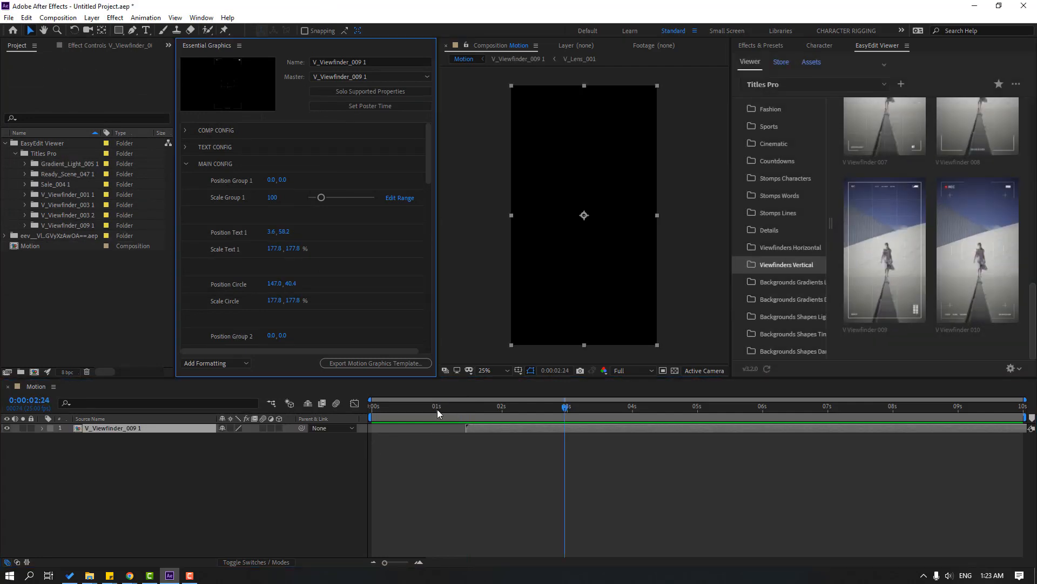
left_click_drag(437, 414, 462, 412)
left_click_drag(534, 411, 582, 414)
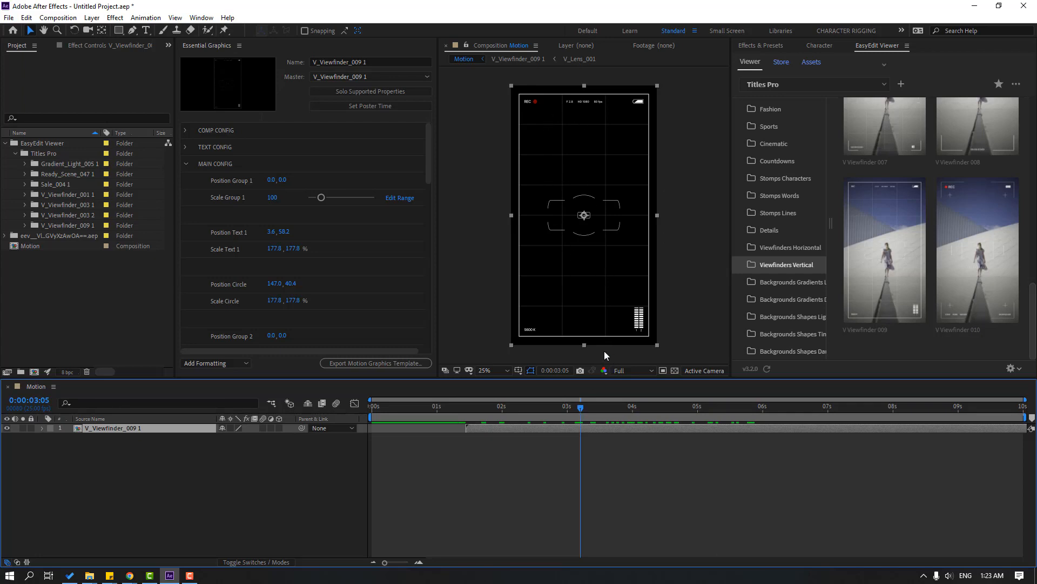
Examine the viewfinder's Main Config controls for position, scale, line width and lens effect, and expand its Color Config group
scroll(320, 301, "down", 10)
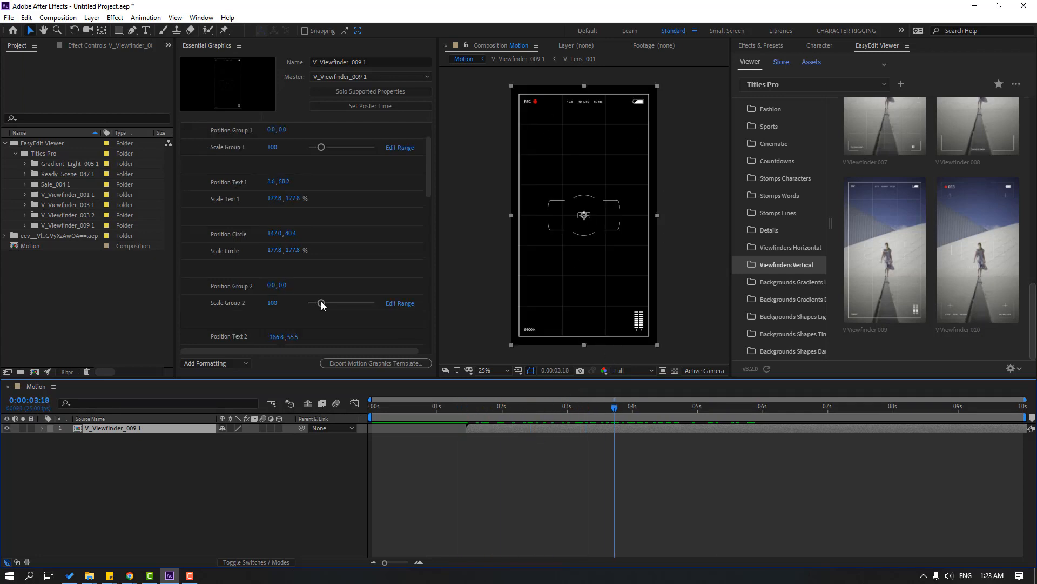
scroll(358, 293, "up", 12)
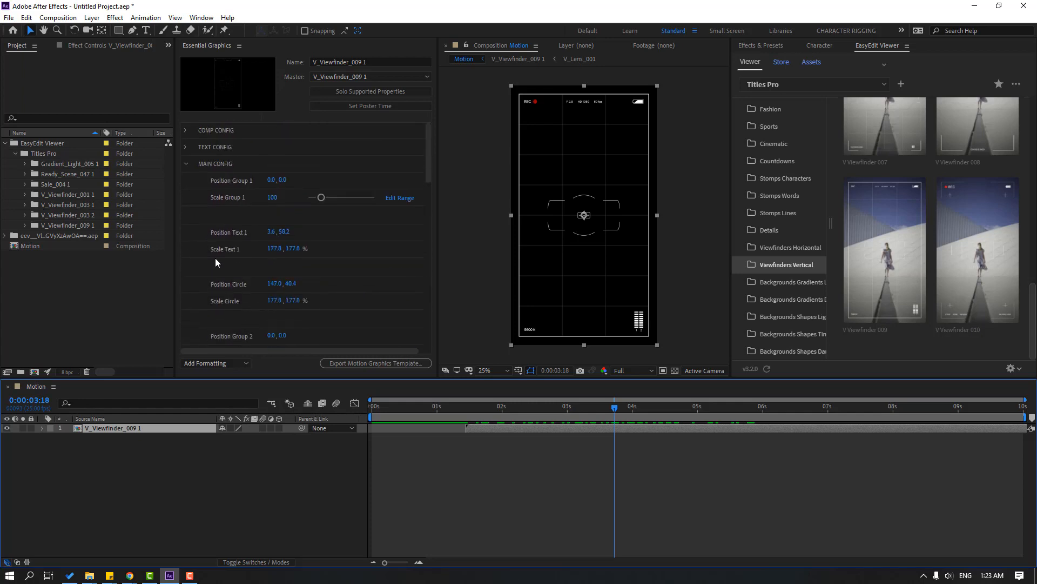
scroll(215, 258, "down", 3)
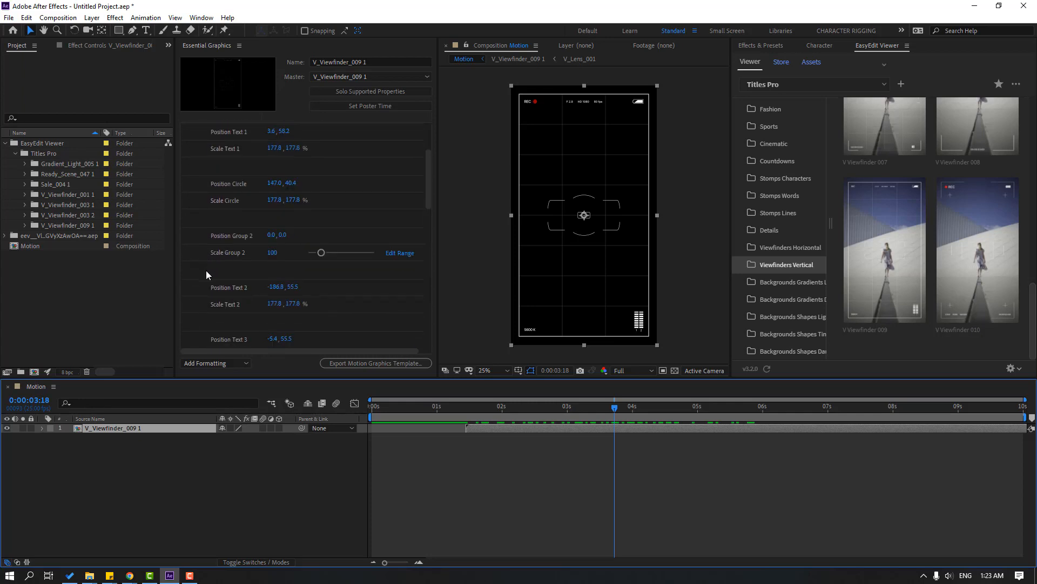
scroll(207, 272, "down", 6)
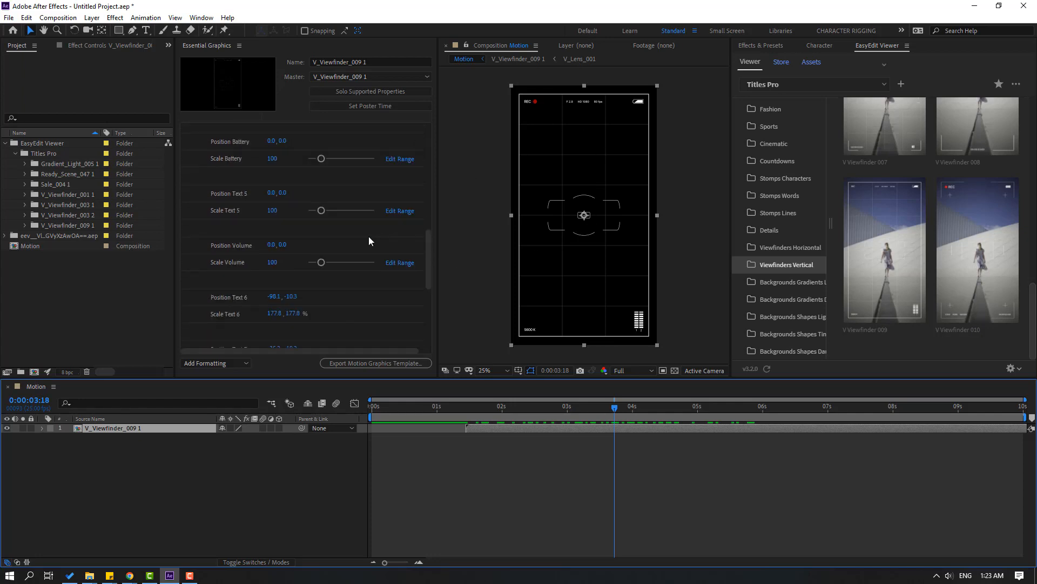
scroll(238, 254, "up", 1)
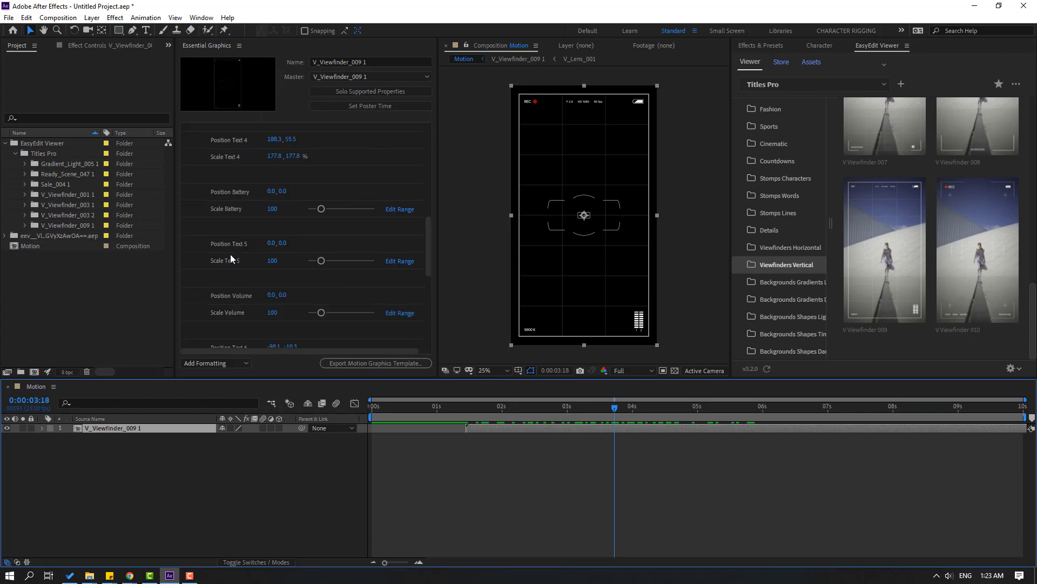
scroll(200, 264, "down", 3)
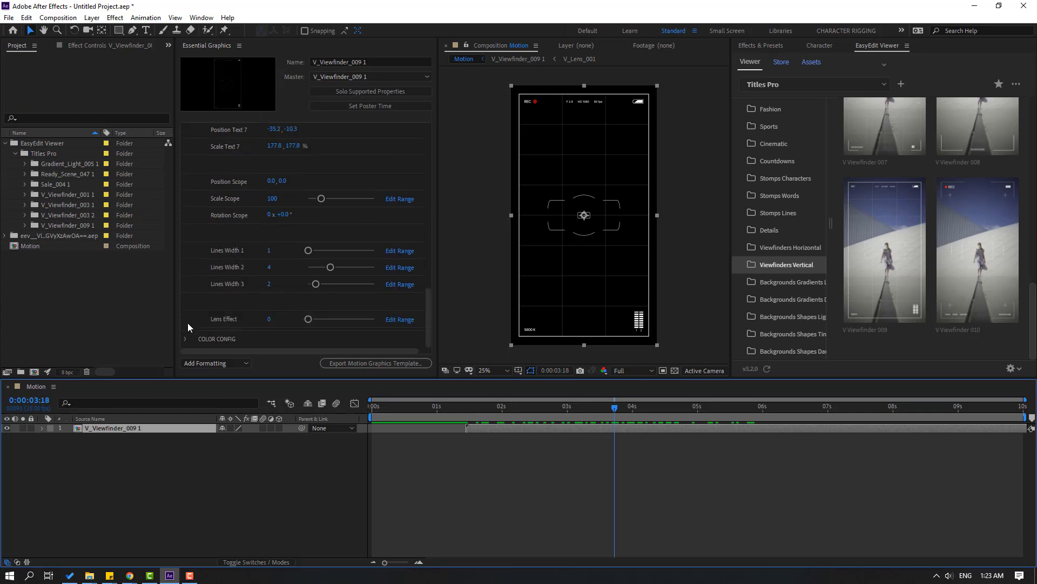
scroll(222, 295, "down", 3)
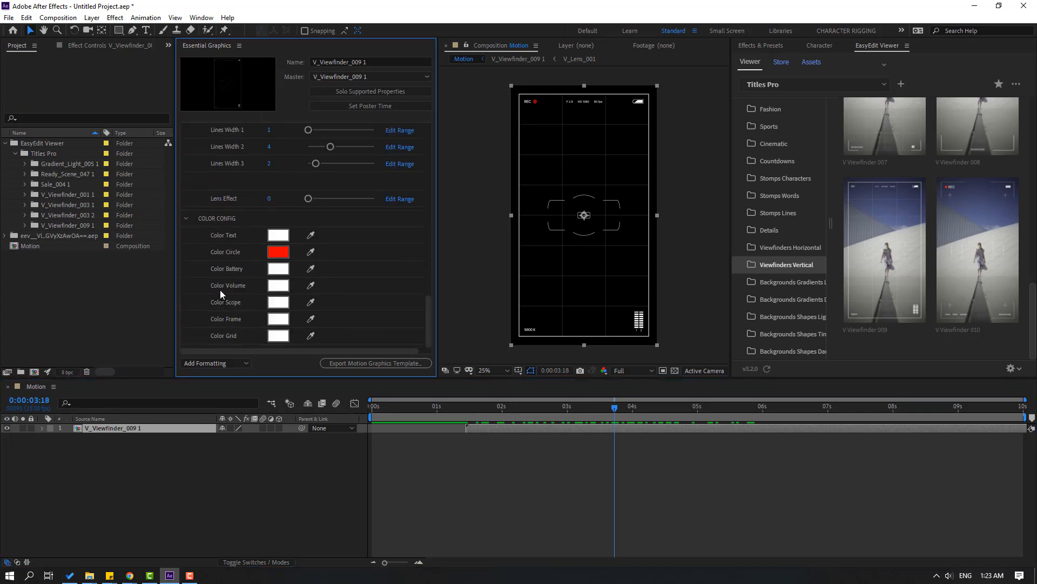